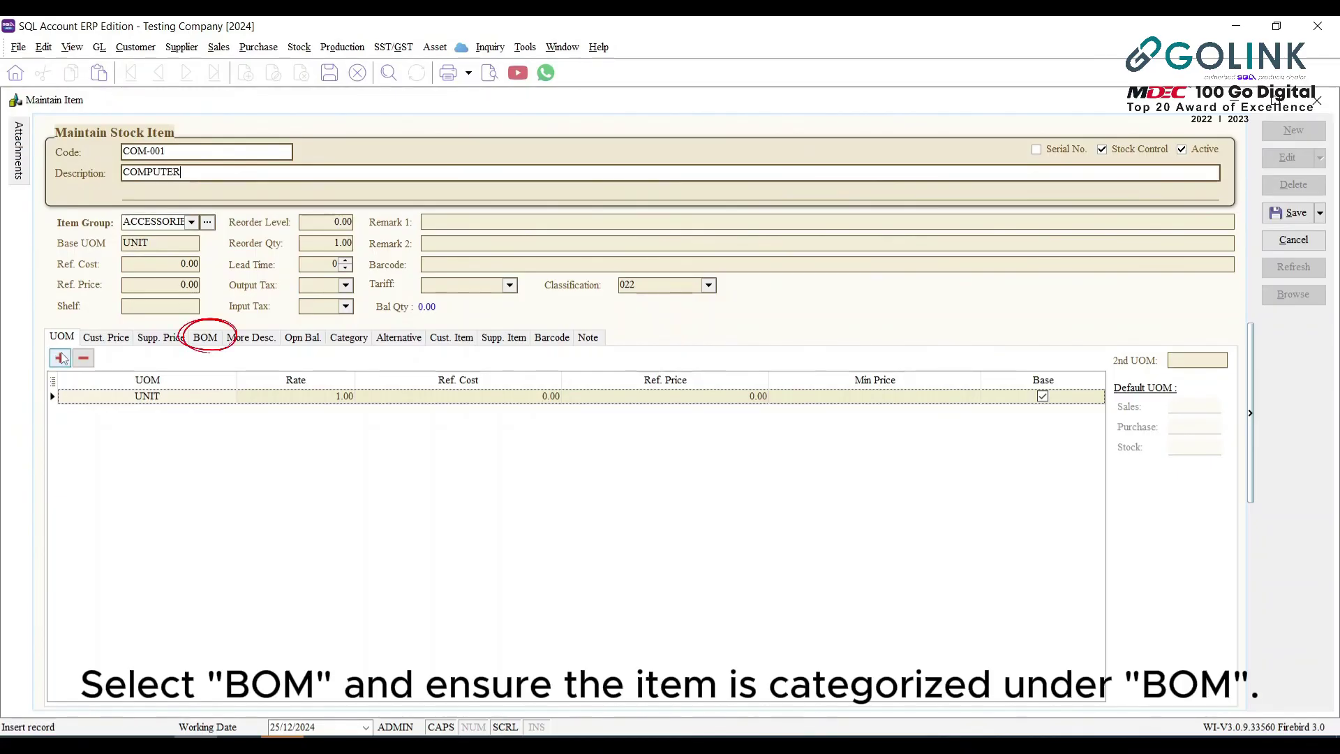
Step: Set the COMPUTER item's assembly type to BOM and add CPU as its first component
{"action": "left_click", "coordinate": [211, 339]}
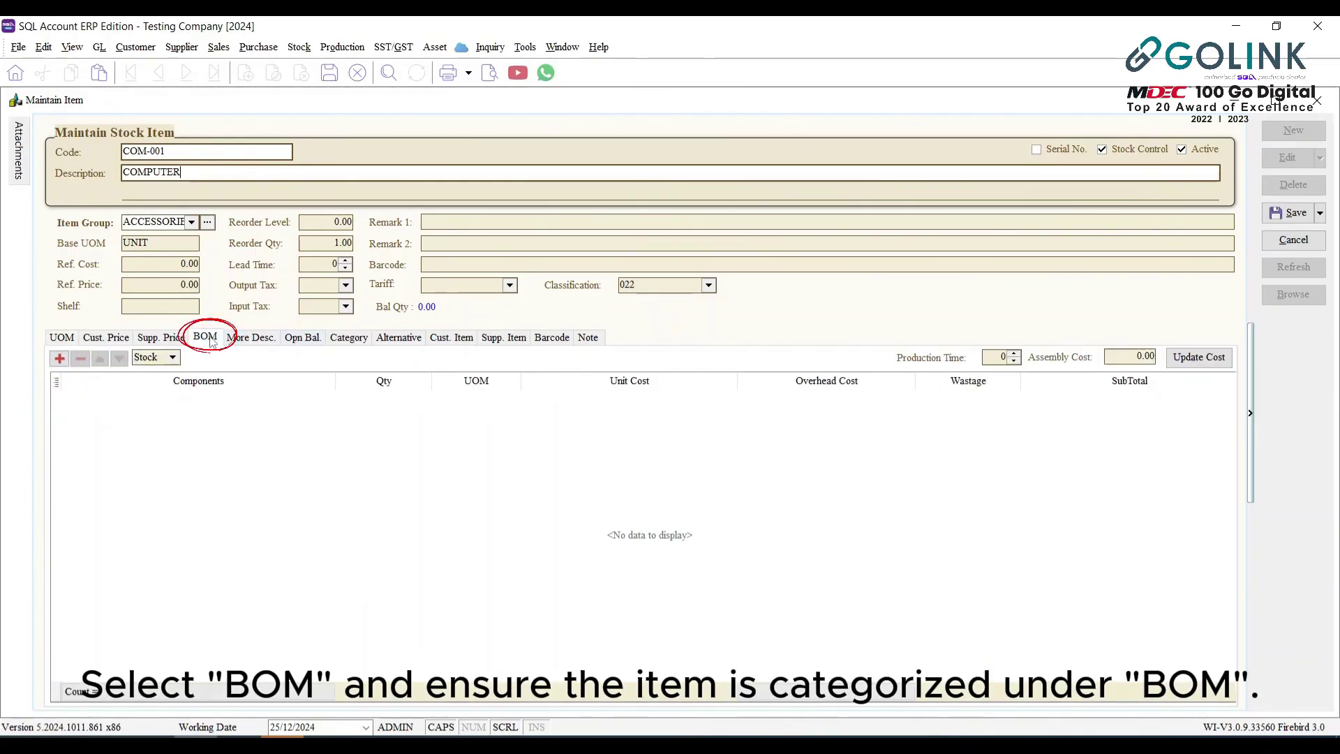
{"action": "left_click", "coordinate": [172, 356]}
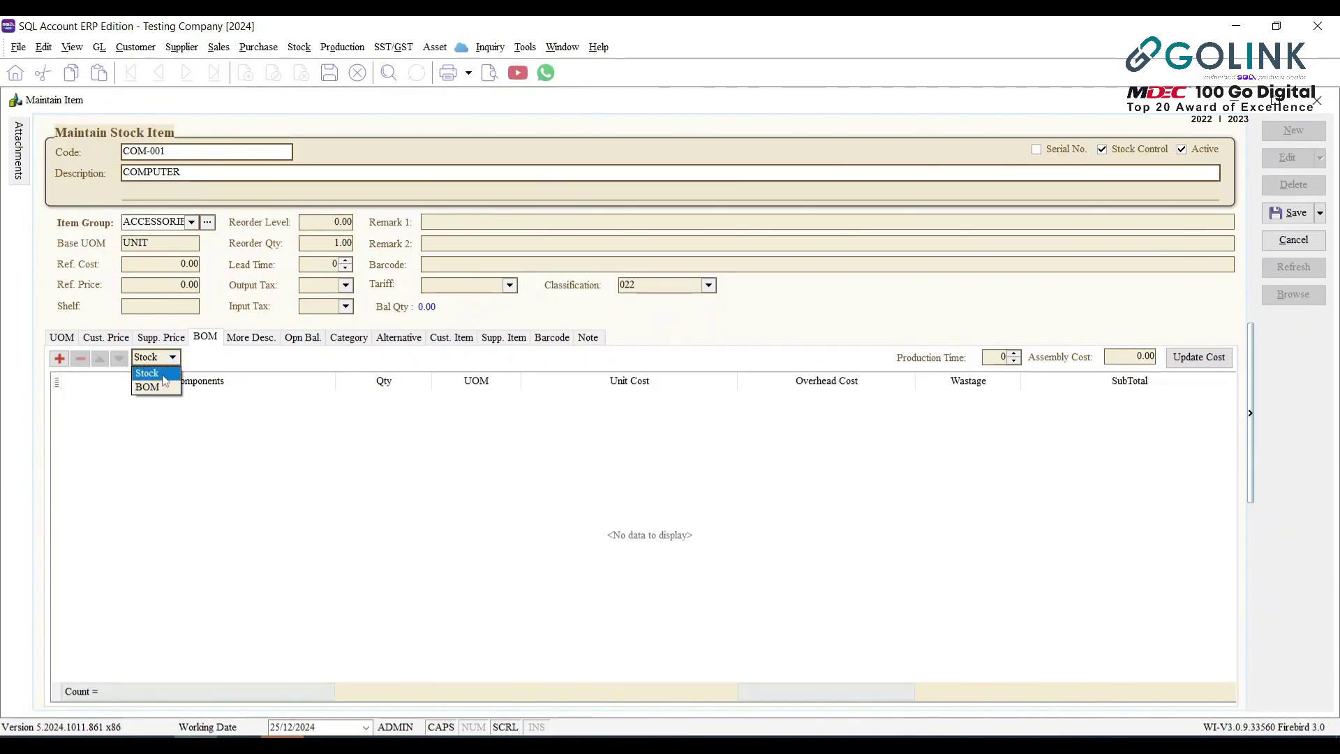
{"action": "left_click", "coordinate": [161, 382]}
{"action": "left_click", "coordinate": [59, 358]}
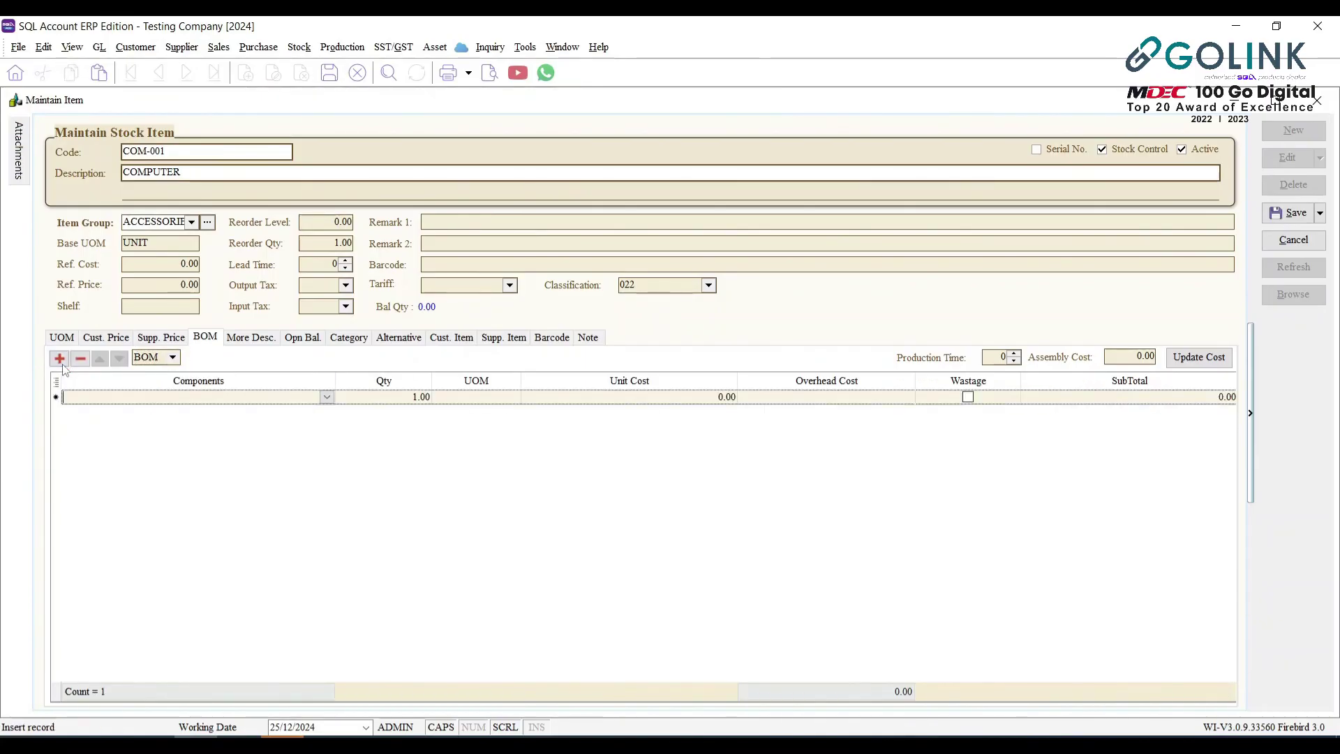
{"action": "left_click", "coordinate": [326, 396]}
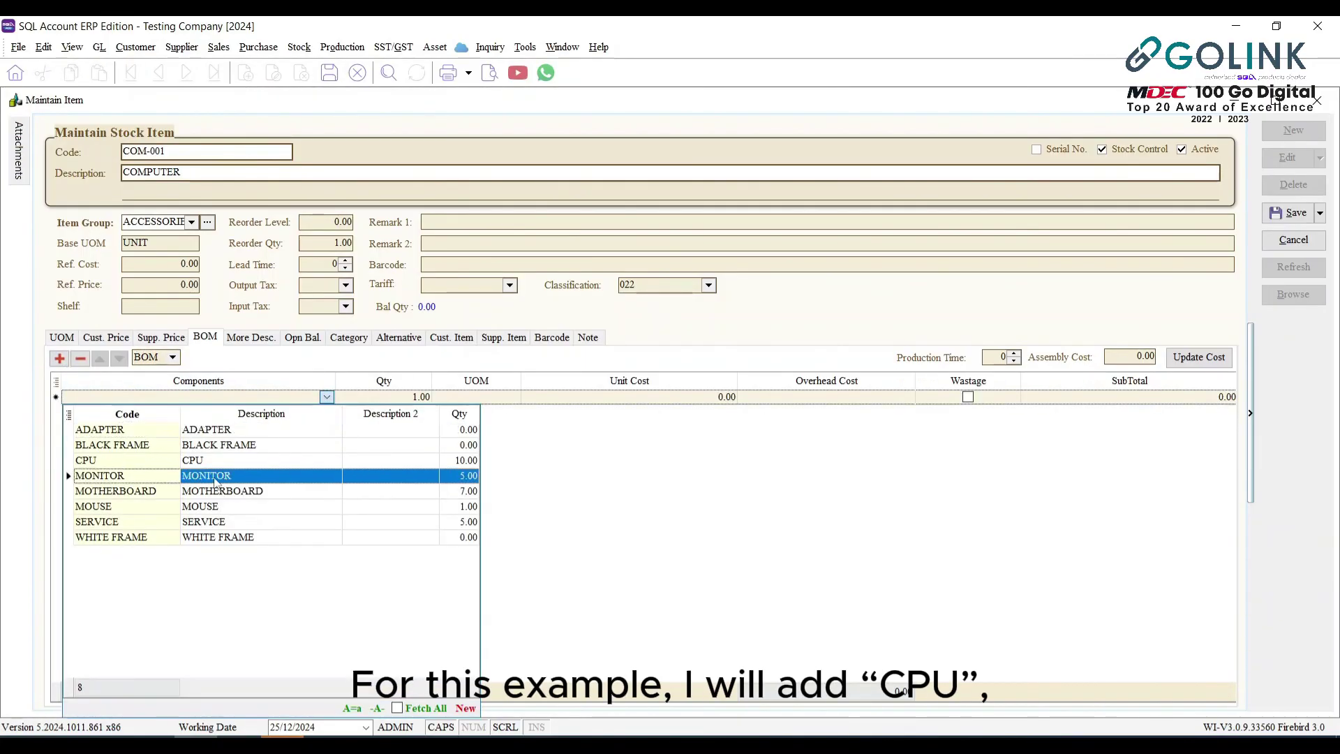
{"action": "left_click", "coordinate": [194, 466]}
Step: Add MOTHERBOARD and MONITOR as further components of the COMPUTER item's bill of materials
{"action": "left_click", "coordinate": [59, 358]}
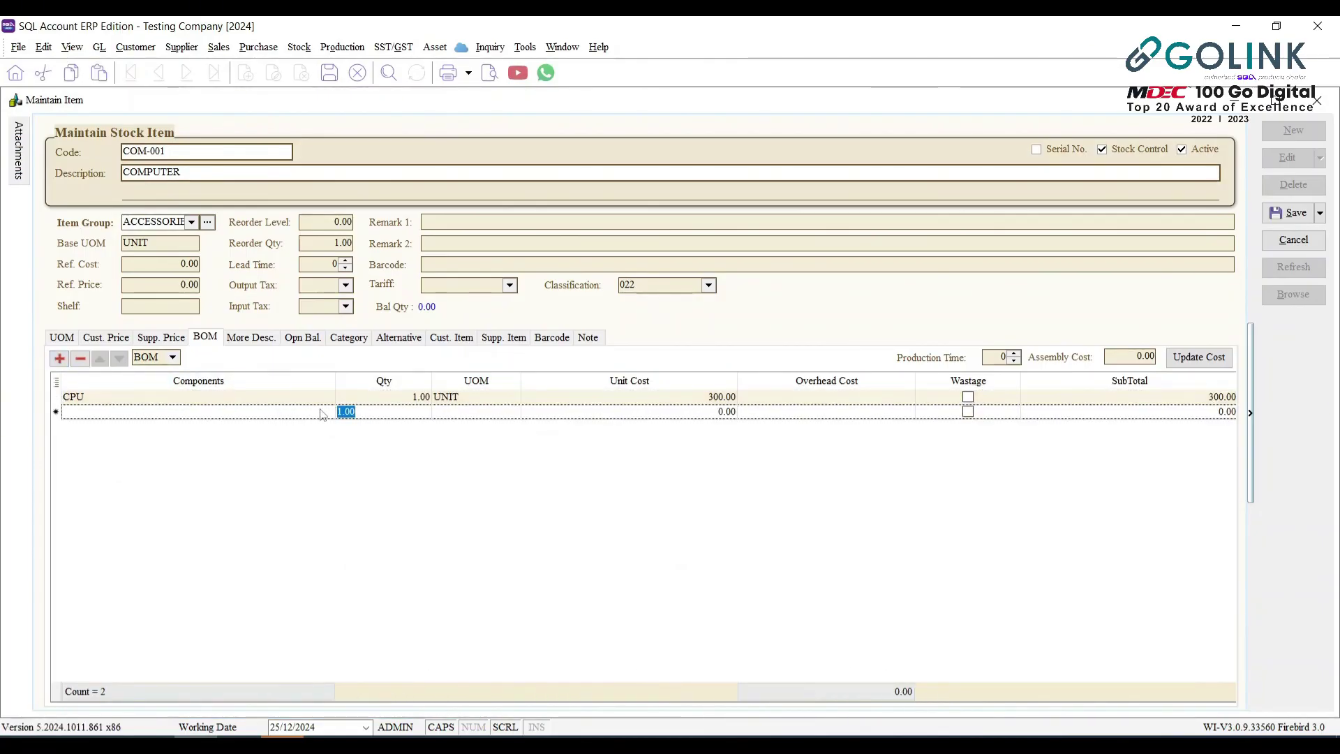
{"action": "left_click", "coordinate": [326, 411]}
{"action": "left_click", "coordinate": [230, 505]}
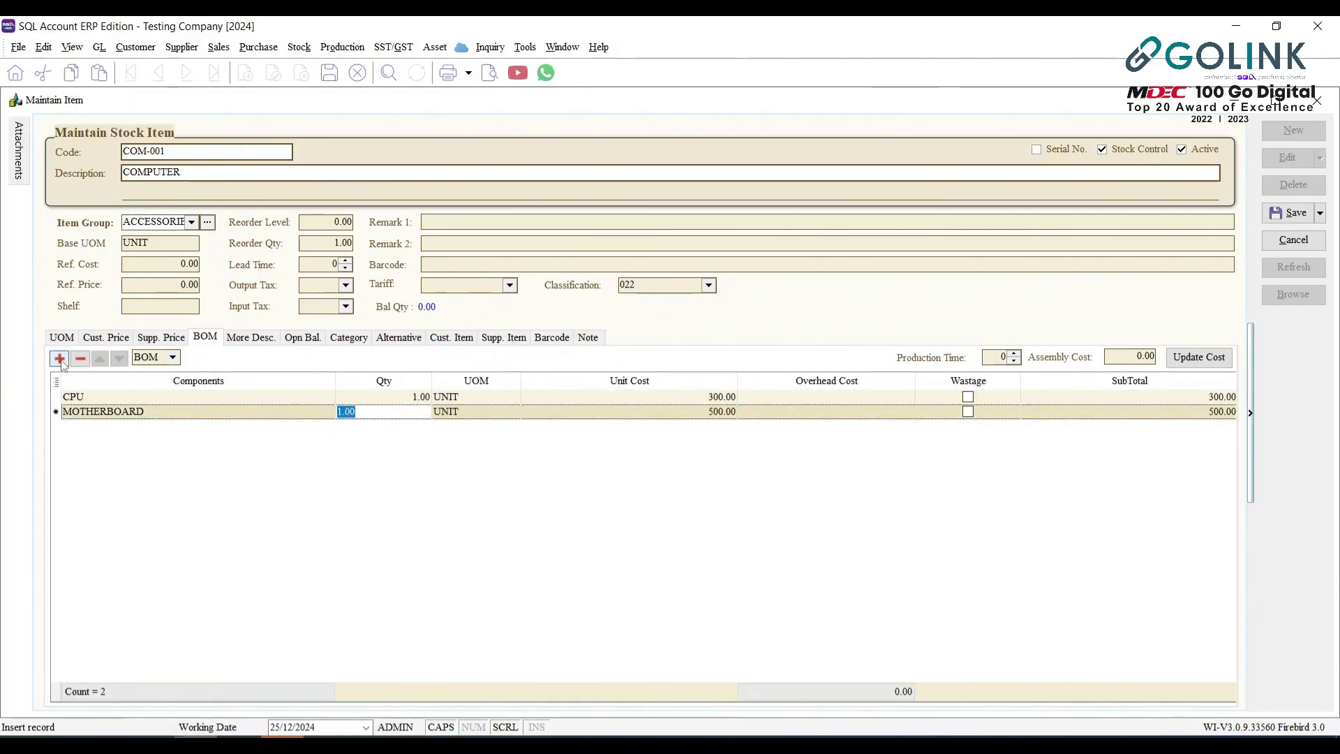
{"action": "key", "text": "Down"}
{"action": "left_click", "coordinate": [327, 426]}
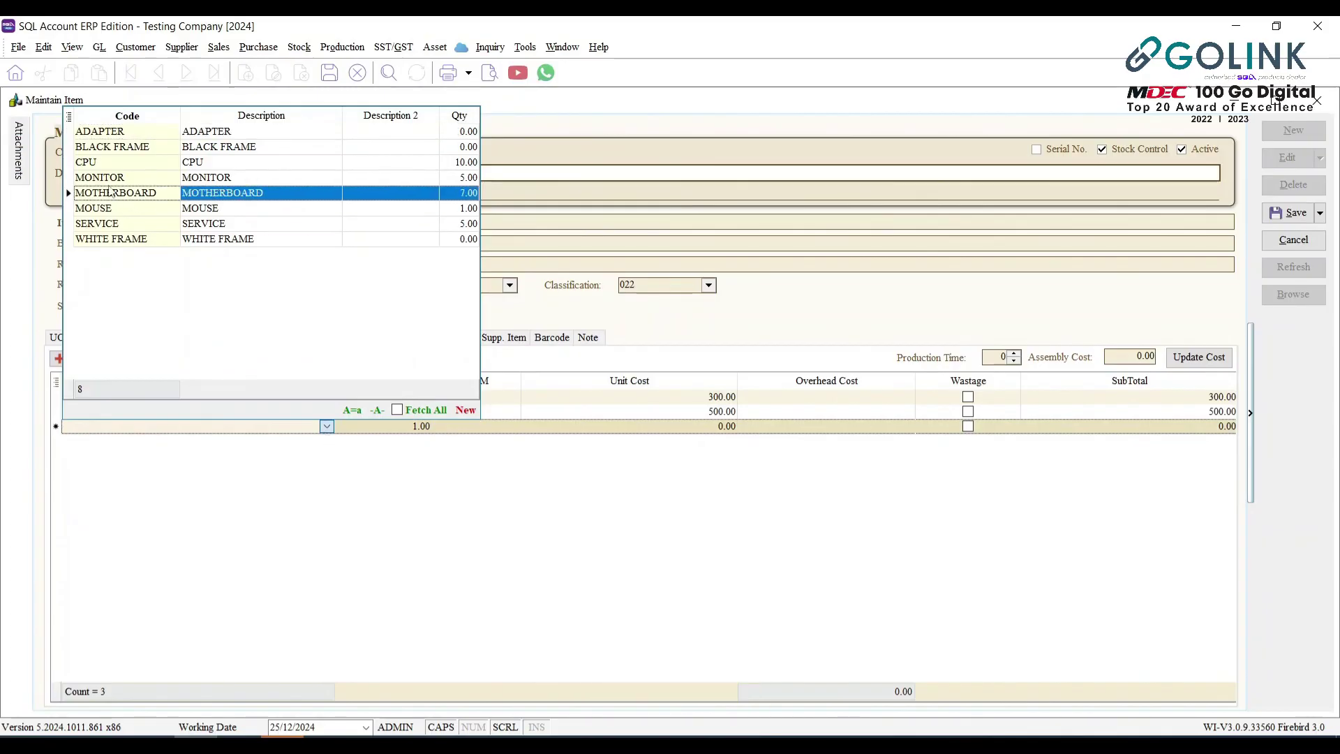
{"action": "left_click", "coordinate": [104, 177]}
Step: Add BLACK FRAME and WHITE FRAME to the component list of the COMPUTER item
{"action": "left_click", "coordinate": [63, 356]}
{"action": "left_click", "coordinate": [327, 440]}
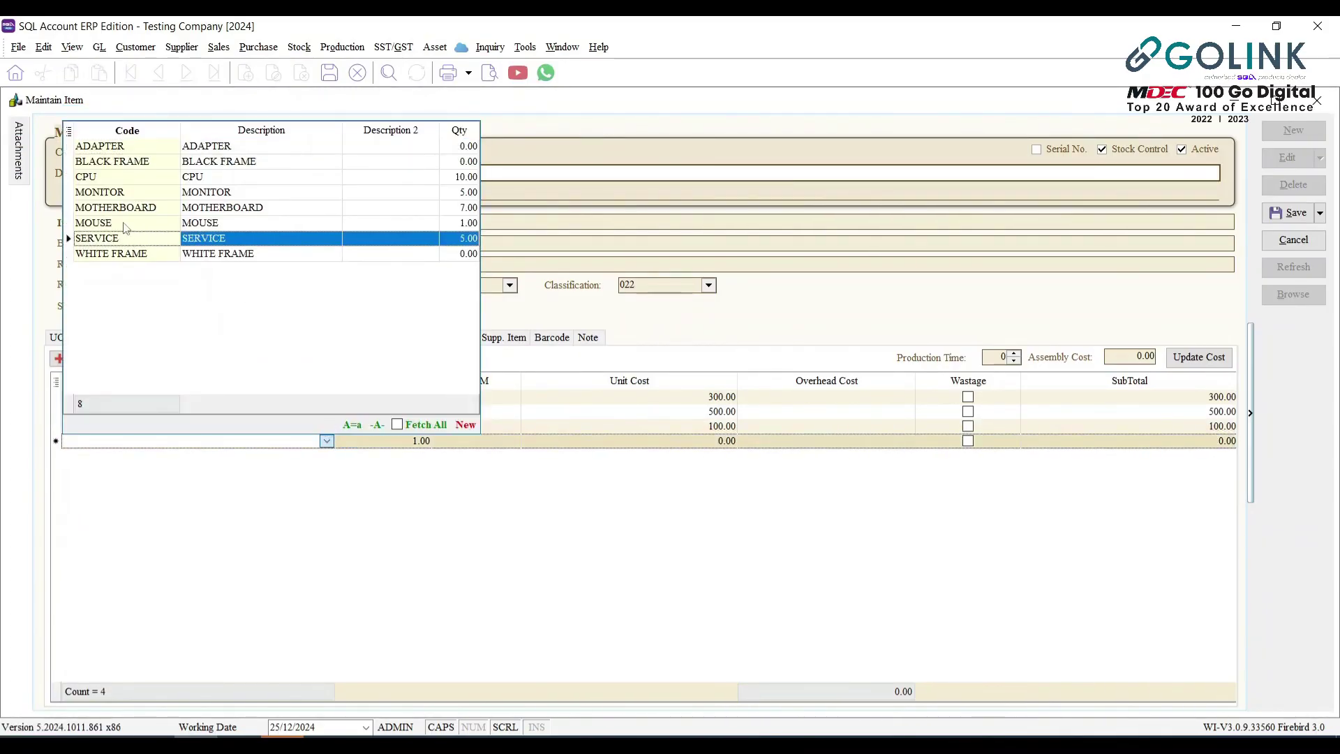
{"action": "left_click", "coordinate": [110, 168]}
{"action": "left_click", "coordinate": [63, 357]}
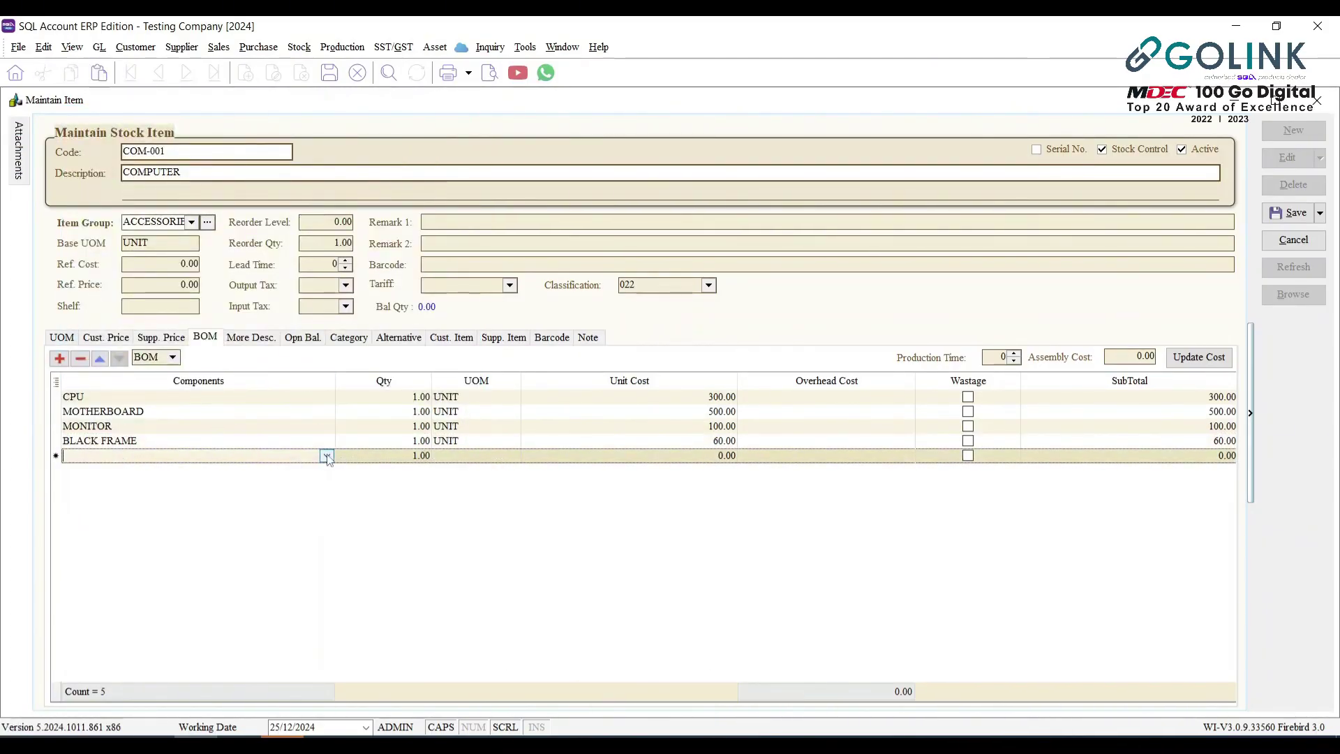
{"action": "left_click", "coordinate": [327, 455]}
{"action": "left_click", "coordinate": [135, 268]}
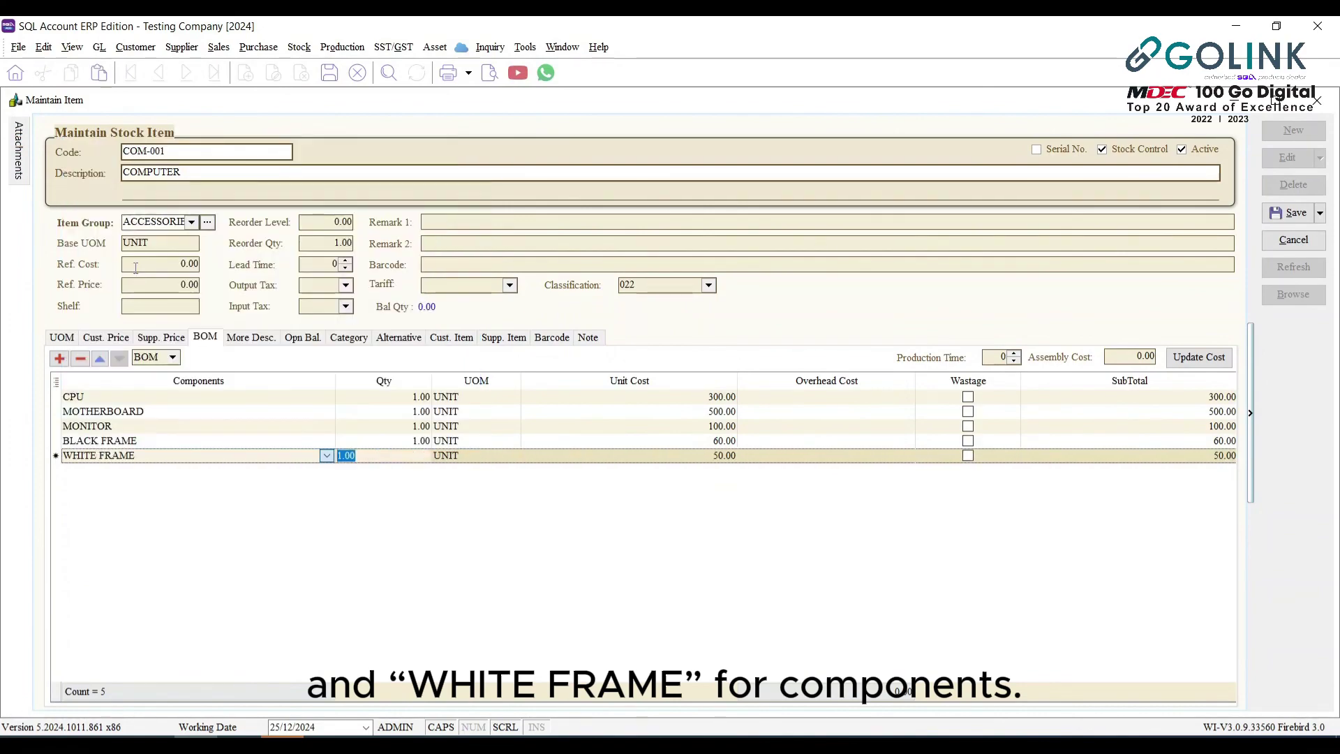
Step: Enter an overhead cost of 10 for the CPU component
{"action": "left_click", "coordinate": [391, 397]}
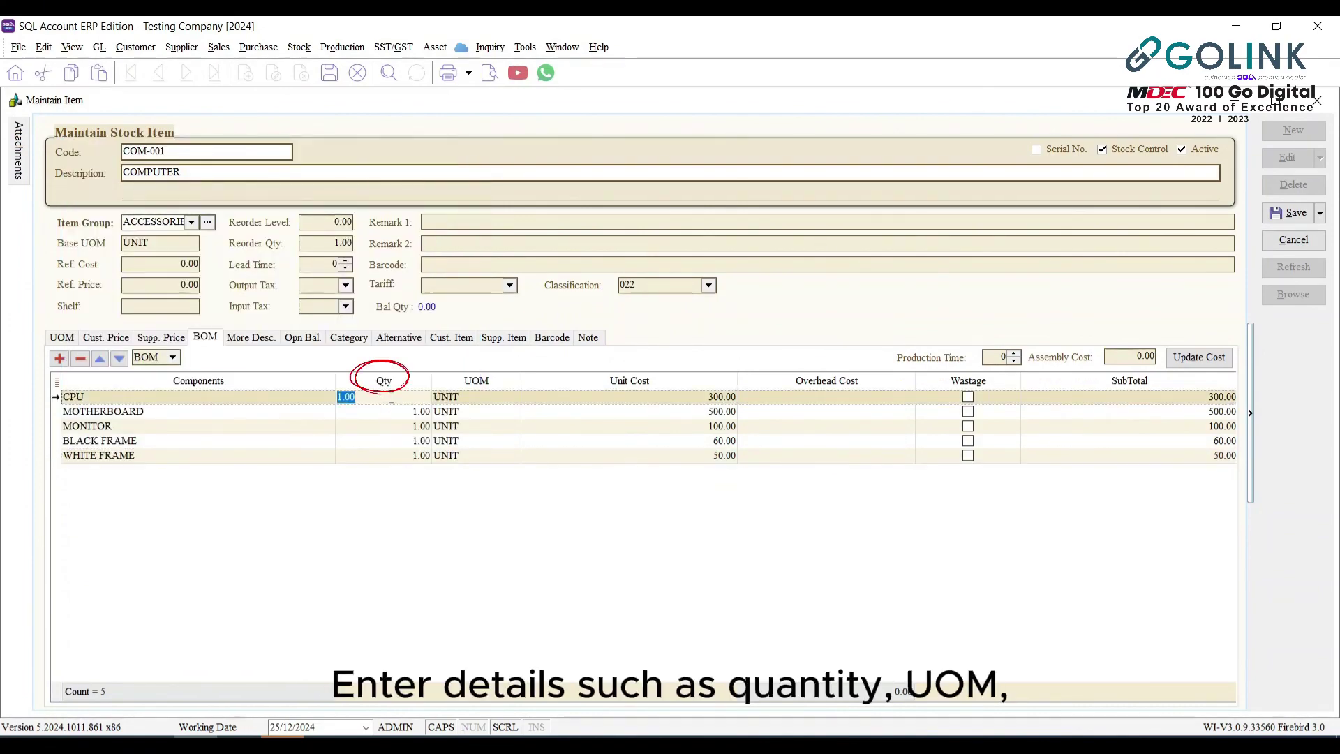
{"action": "left_click", "coordinate": [447, 398]}
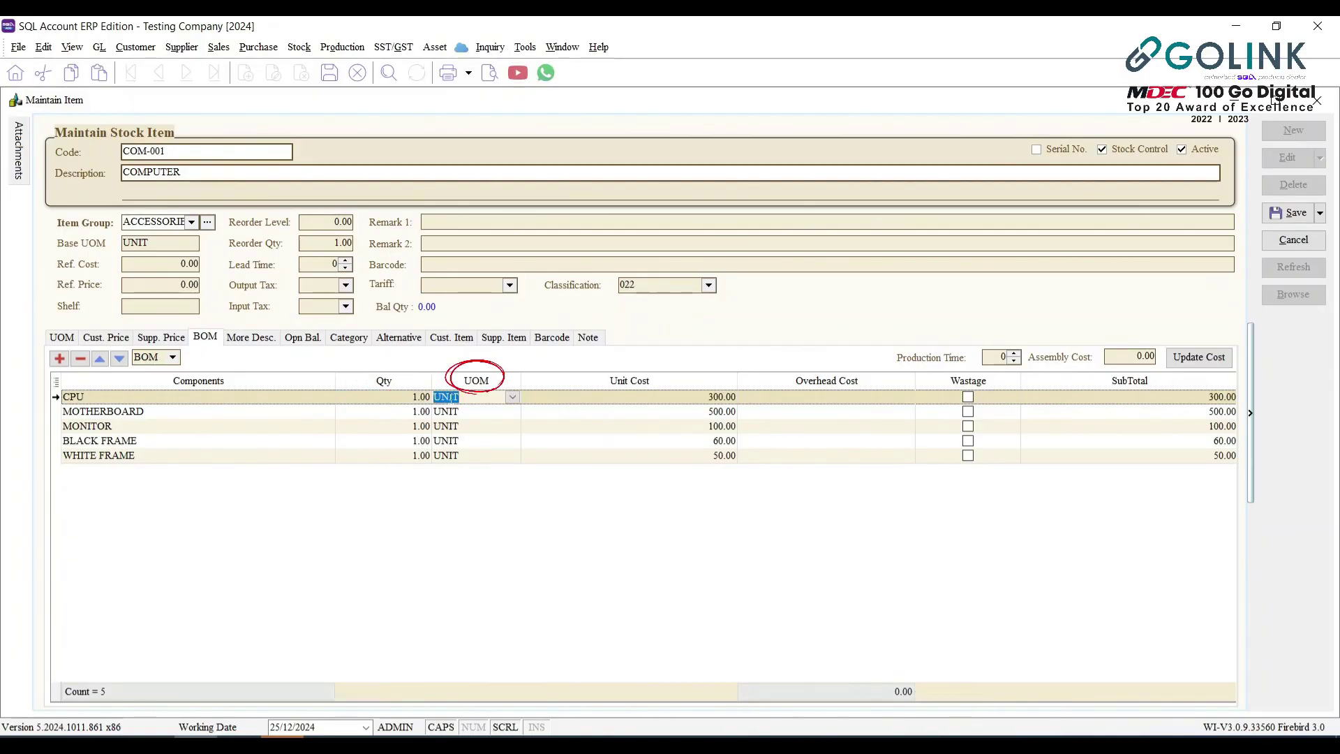
{"action": "left_click", "coordinate": [581, 400]}
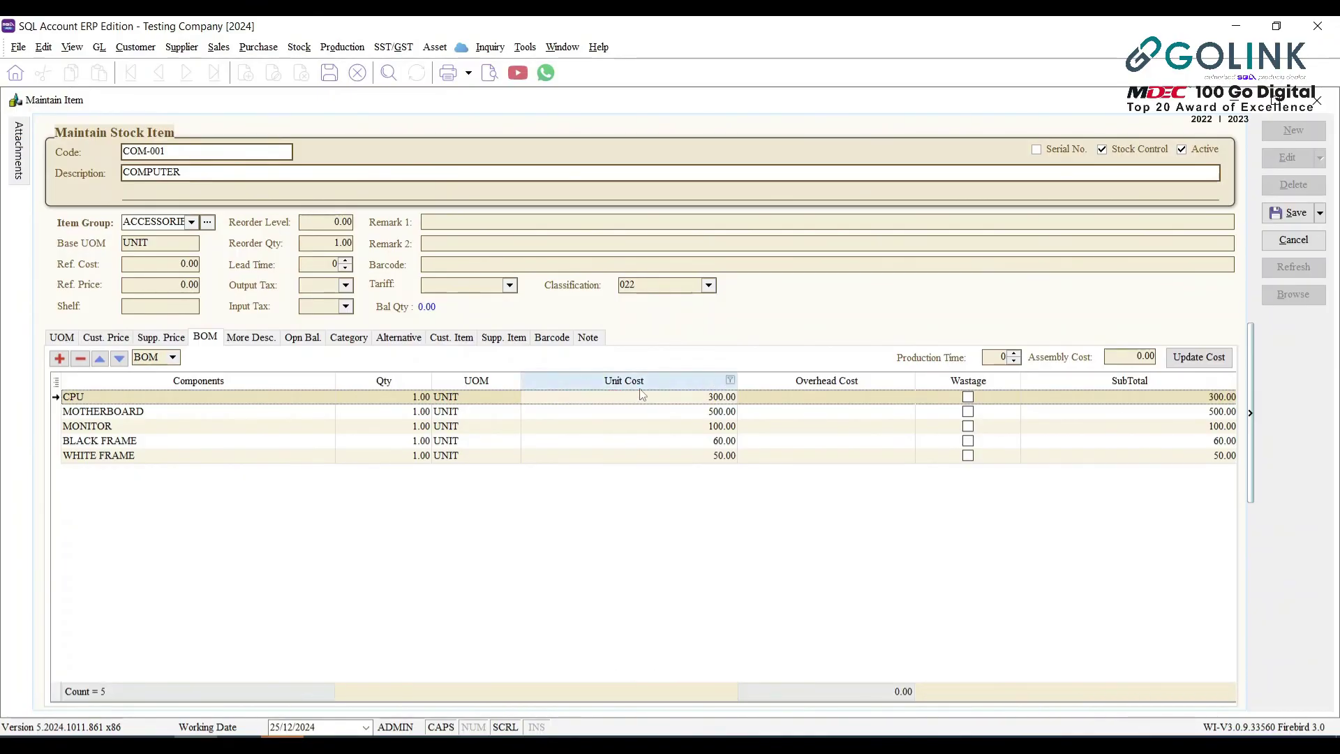
{"action": "left_click", "coordinate": [851, 399]}
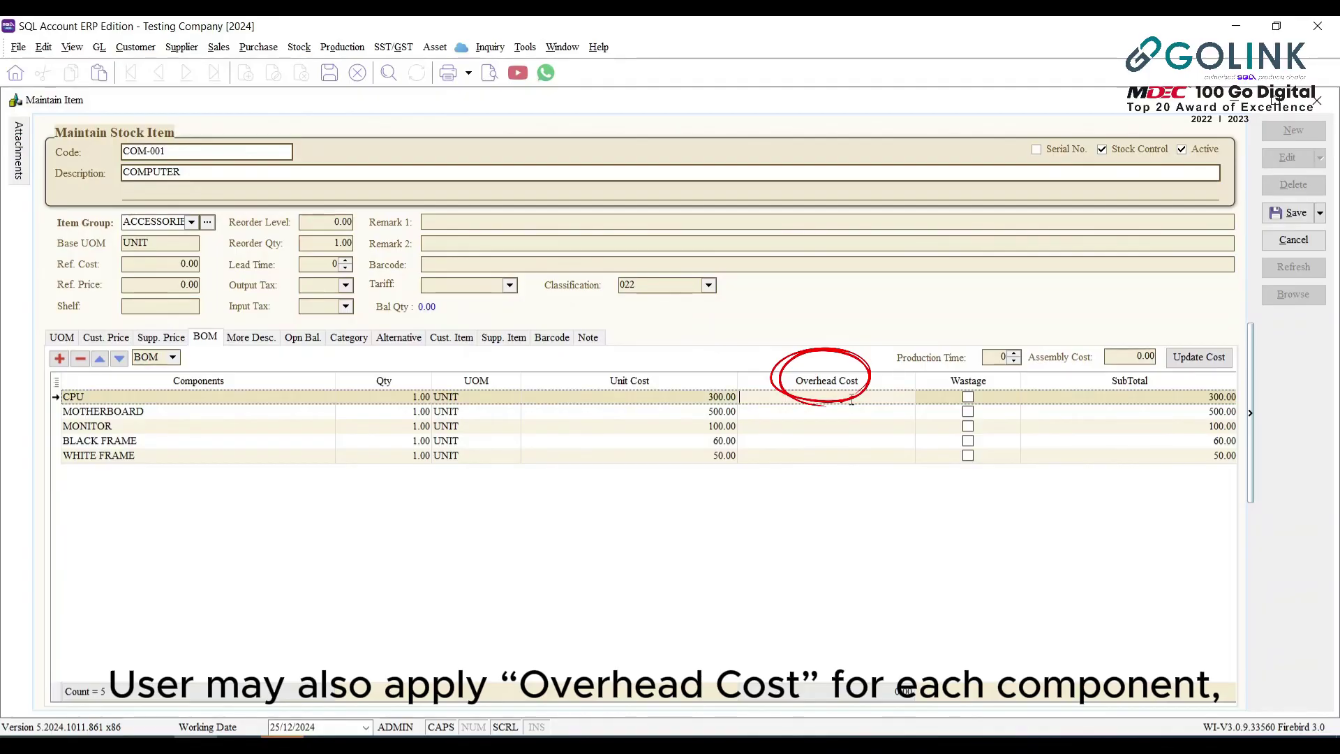
{"action": "type", "text": "10"}
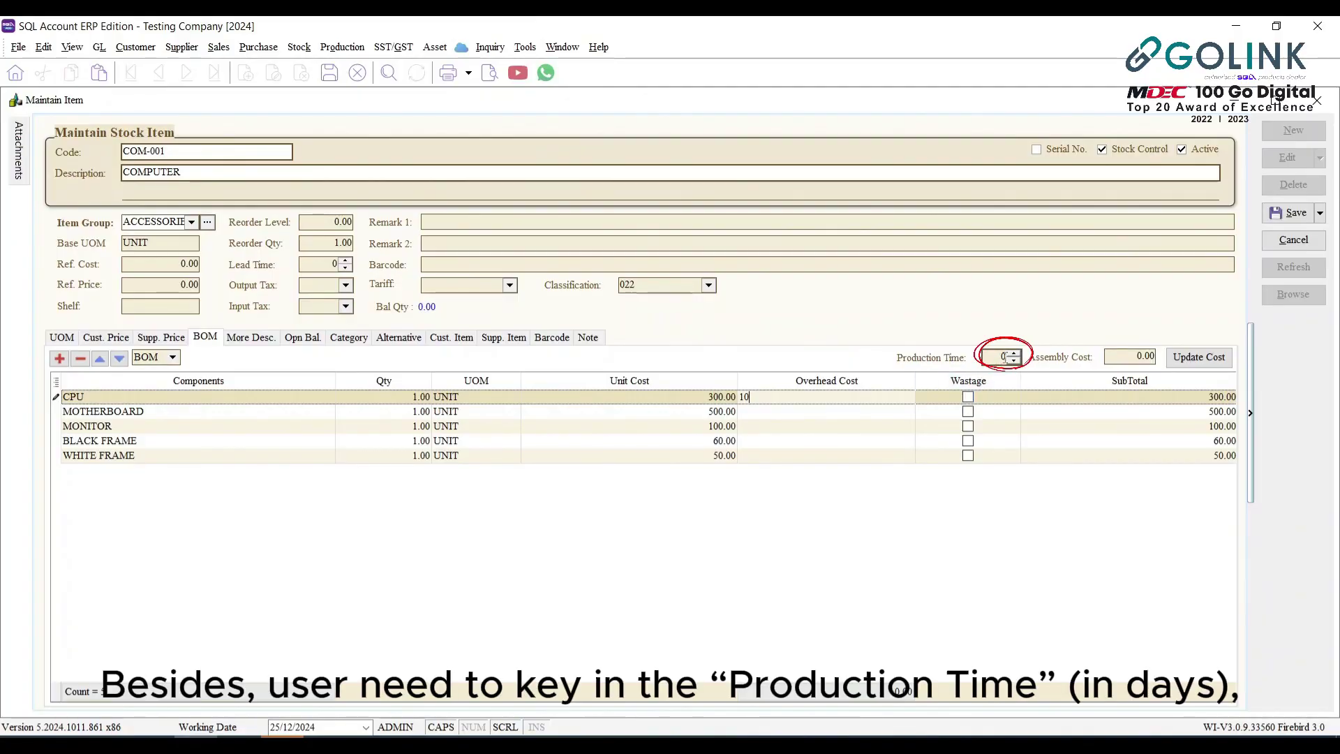
Step: Set the finished product's production time to 1 and its assembly cost to 10
{"action": "left_click", "coordinate": [1010, 358]}
{"action": "type", "text": "1"}
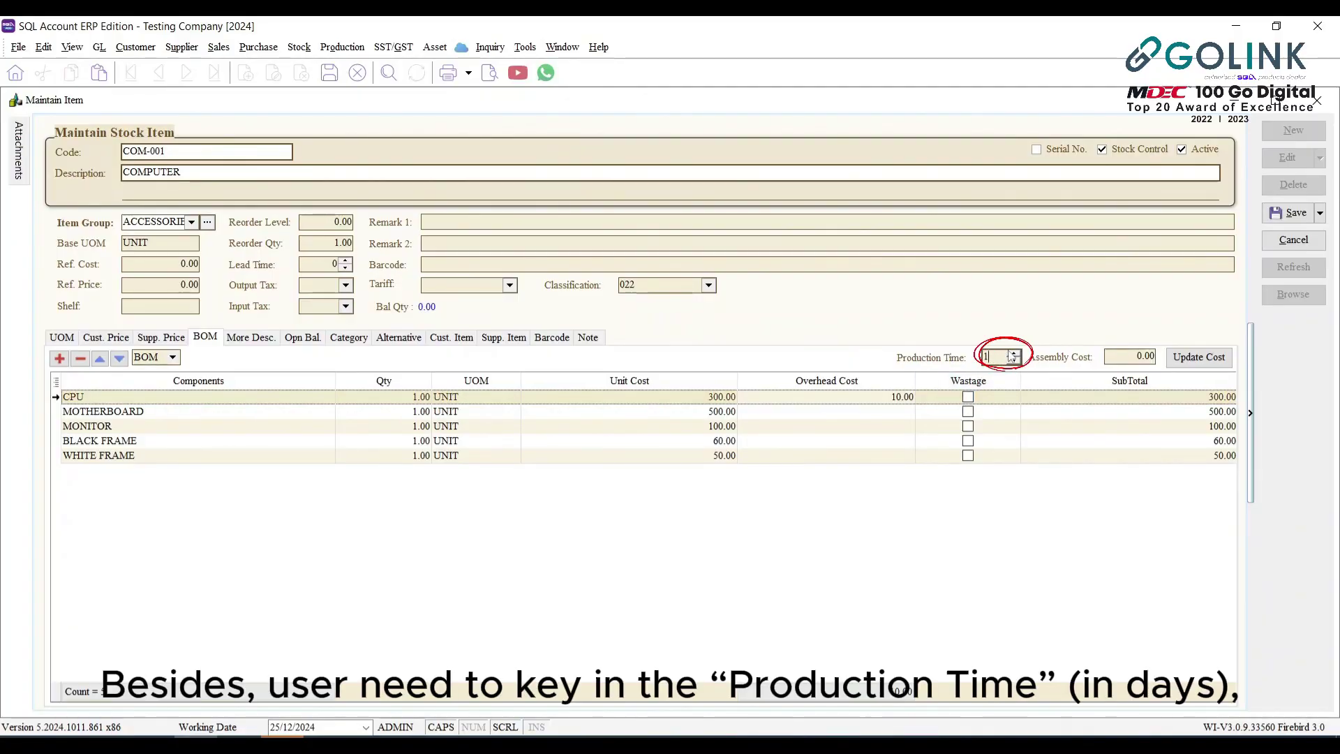
{"action": "left_click", "coordinate": [1137, 359]}
{"action": "double_click", "coordinate": [1137, 358]}
{"action": "type", "text": "1"}
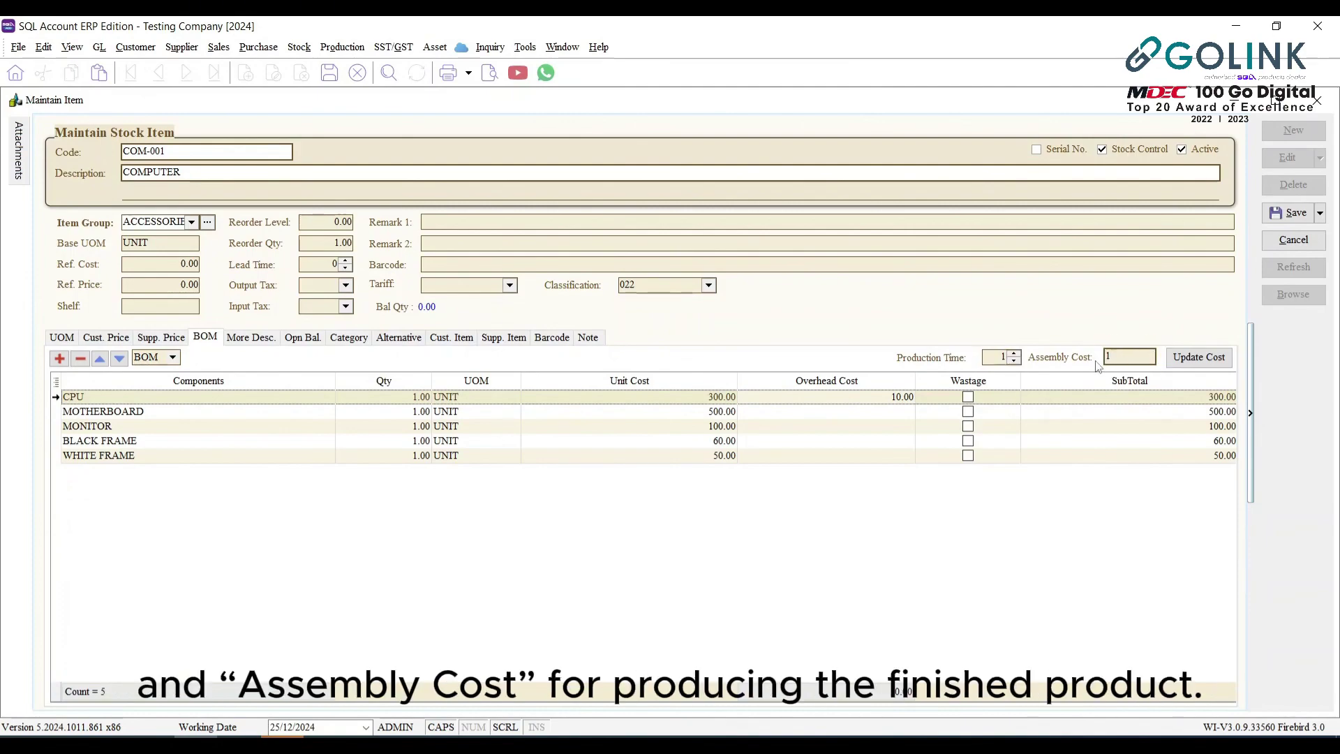
{"action": "type", "text": "0"}
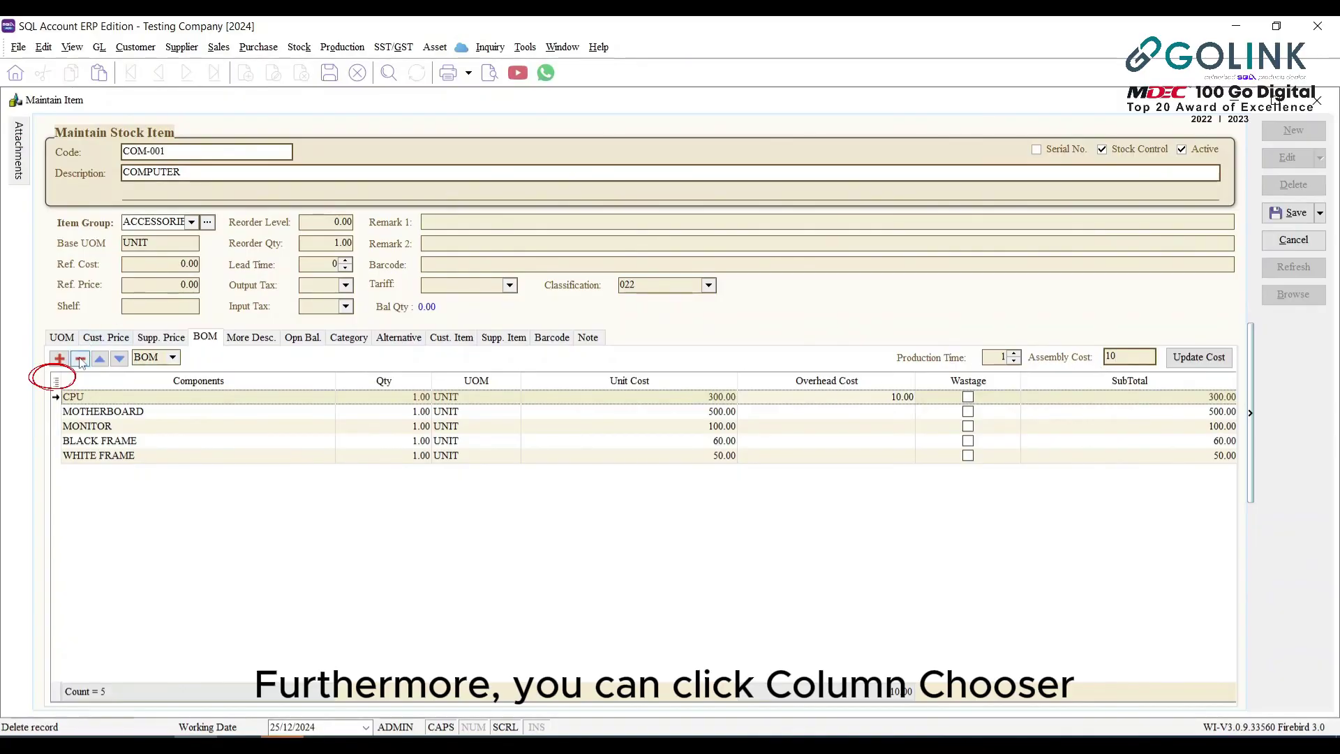
Step: Show the BOM Template column and enter BLACK for the BLACK FRAME component and WHITE for the WHITE FRAME component
{"action": "left_click", "coordinate": [59, 381]}
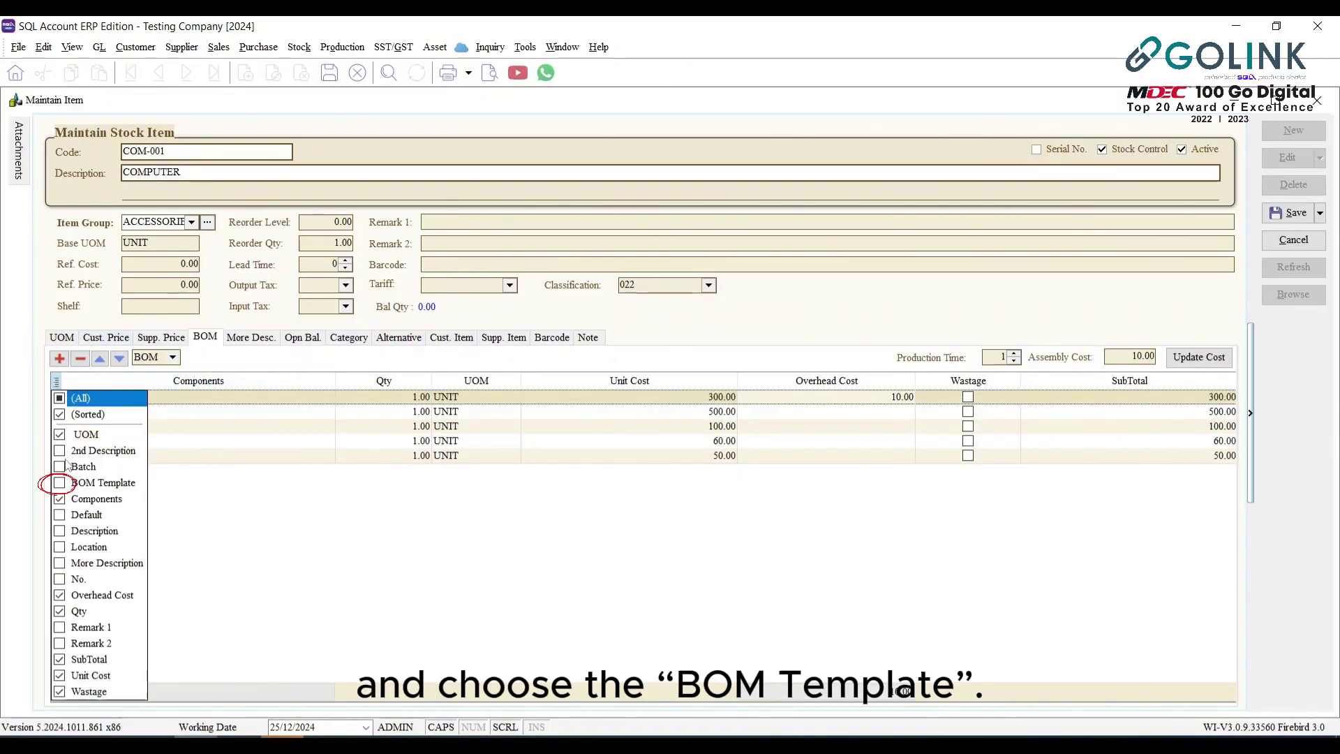
{"action": "left_click", "coordinate": [60, 482]}
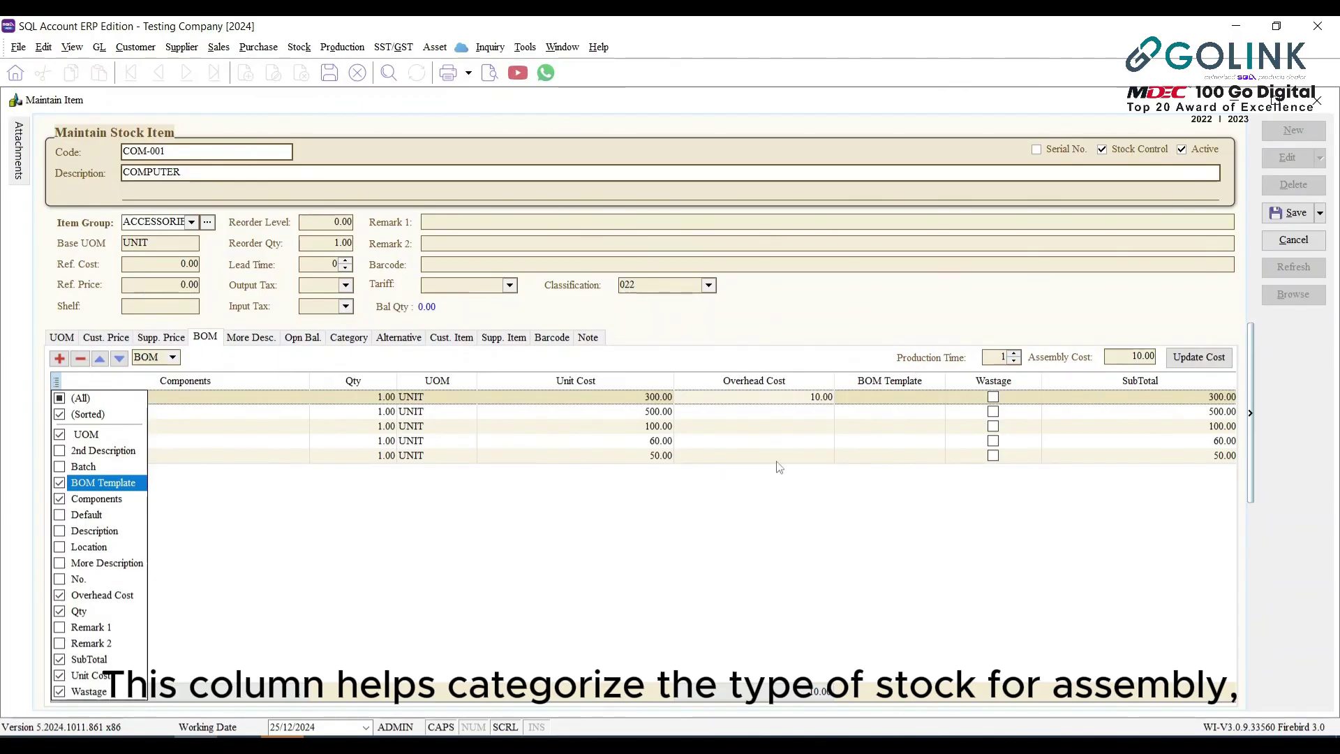
{"action": "left_click", "coordinate": [869, 443]}
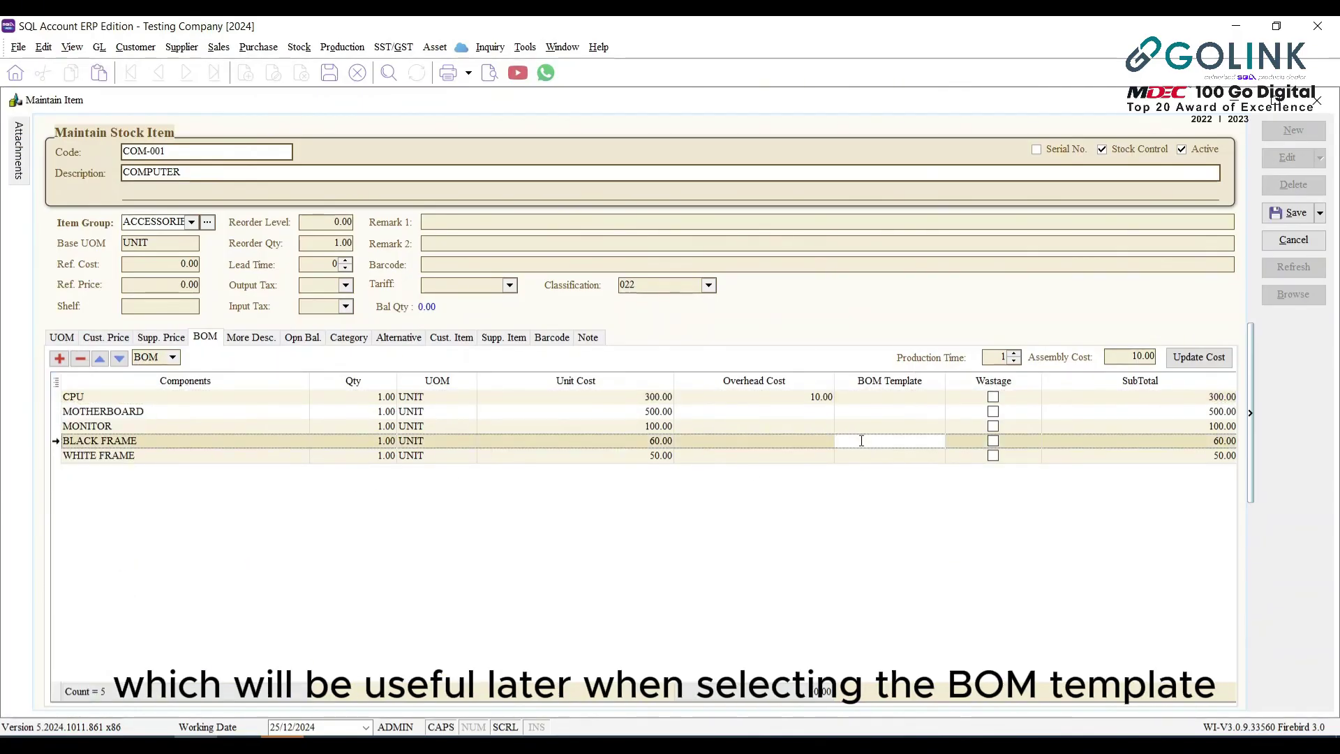
{"action": "type", "text": "BLACK"}
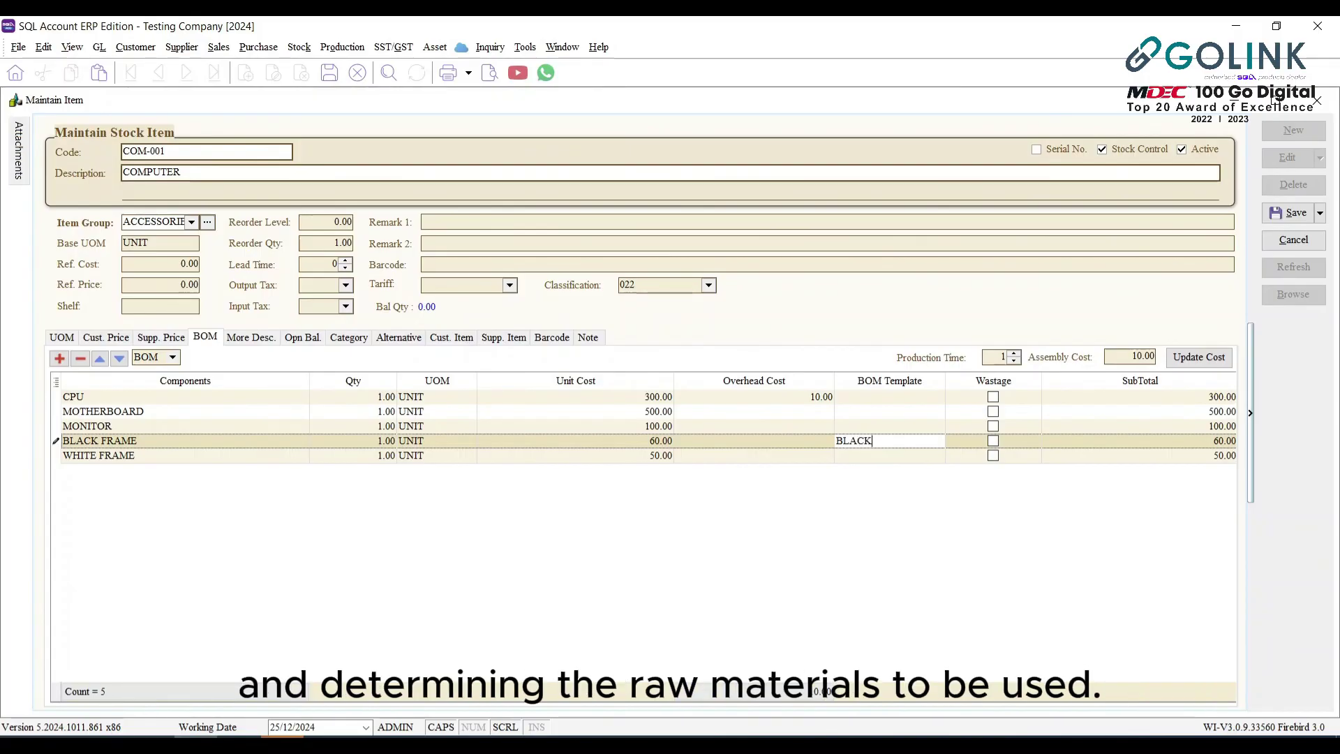
{"action": "left_click", "coordinate": [862, 457]}
{"action": "type", "text": "WHITE"}
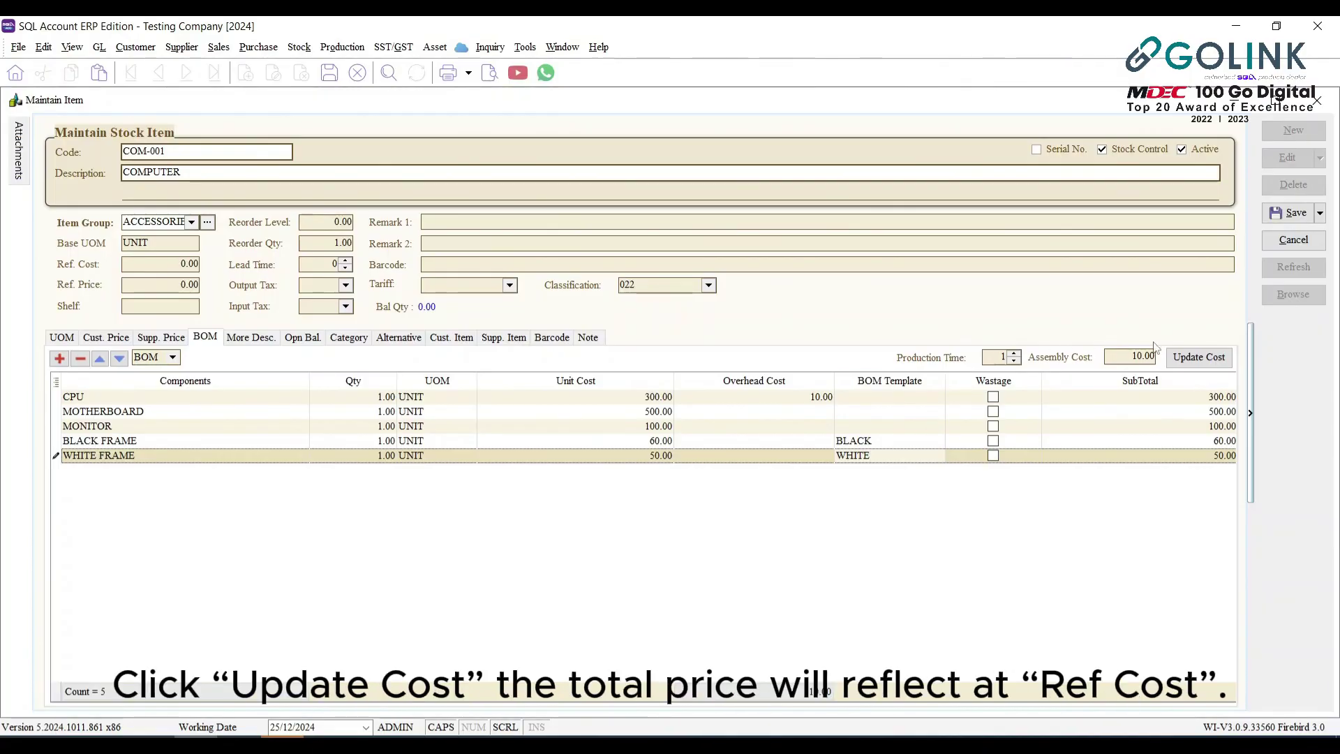
Step: Update the item's reference cost from its components and save it with a reference price of 3000
{"action": "left_click", "coordinate": [1180, 358]}
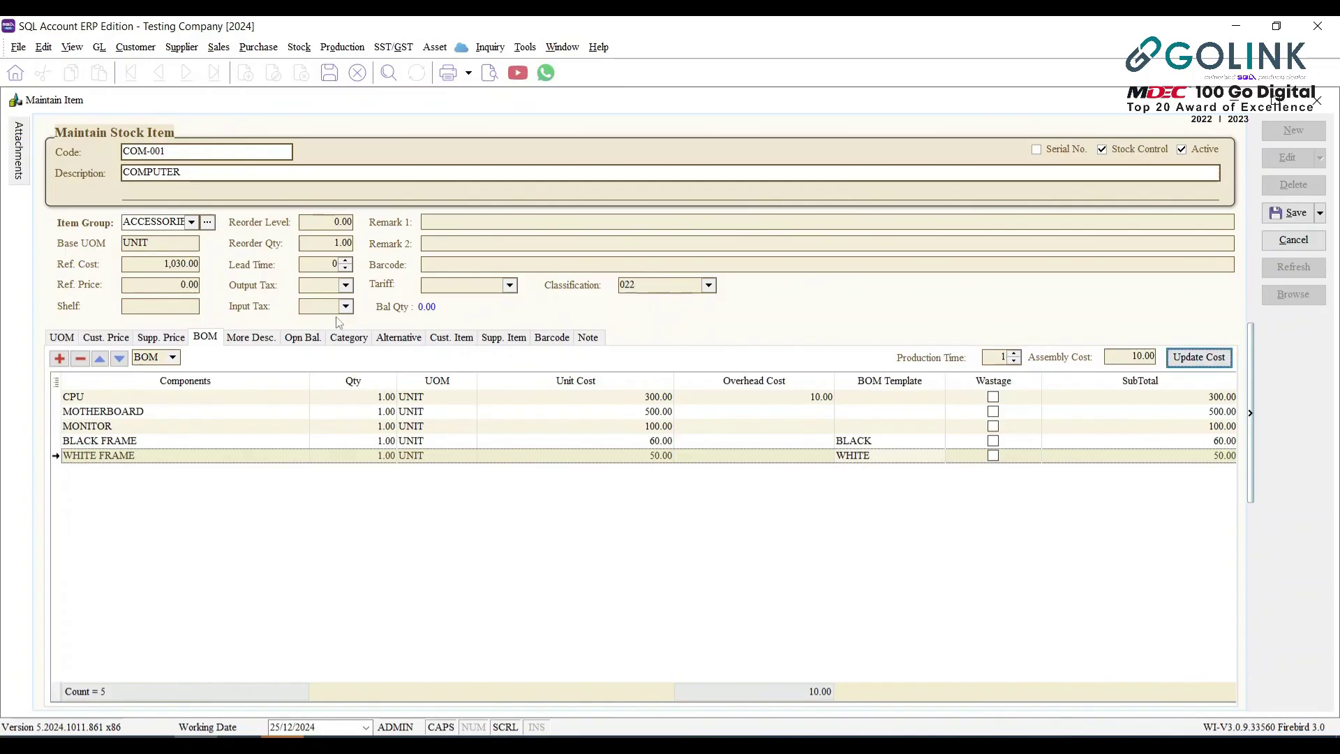
{"action": "left_click", "coordinate": [191, 284]}
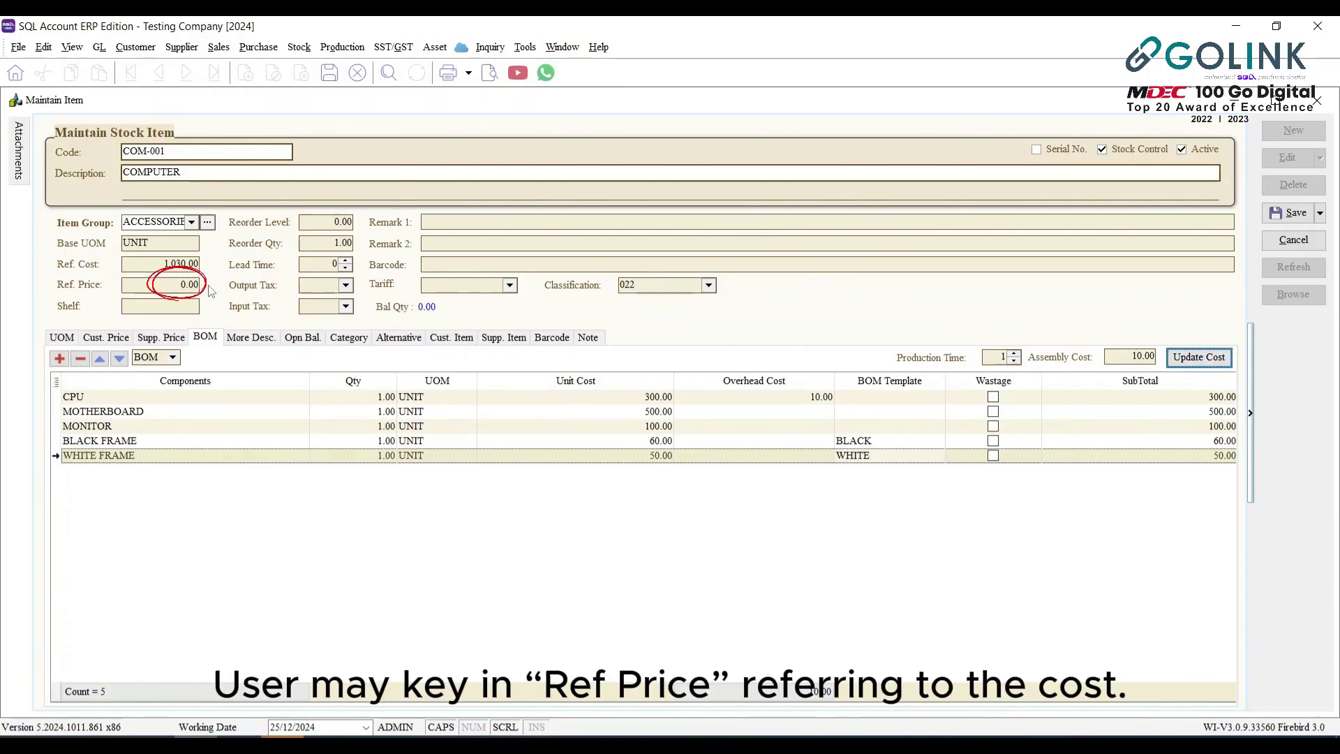
{"action": "left_click", "coordinate": [186, 285]}
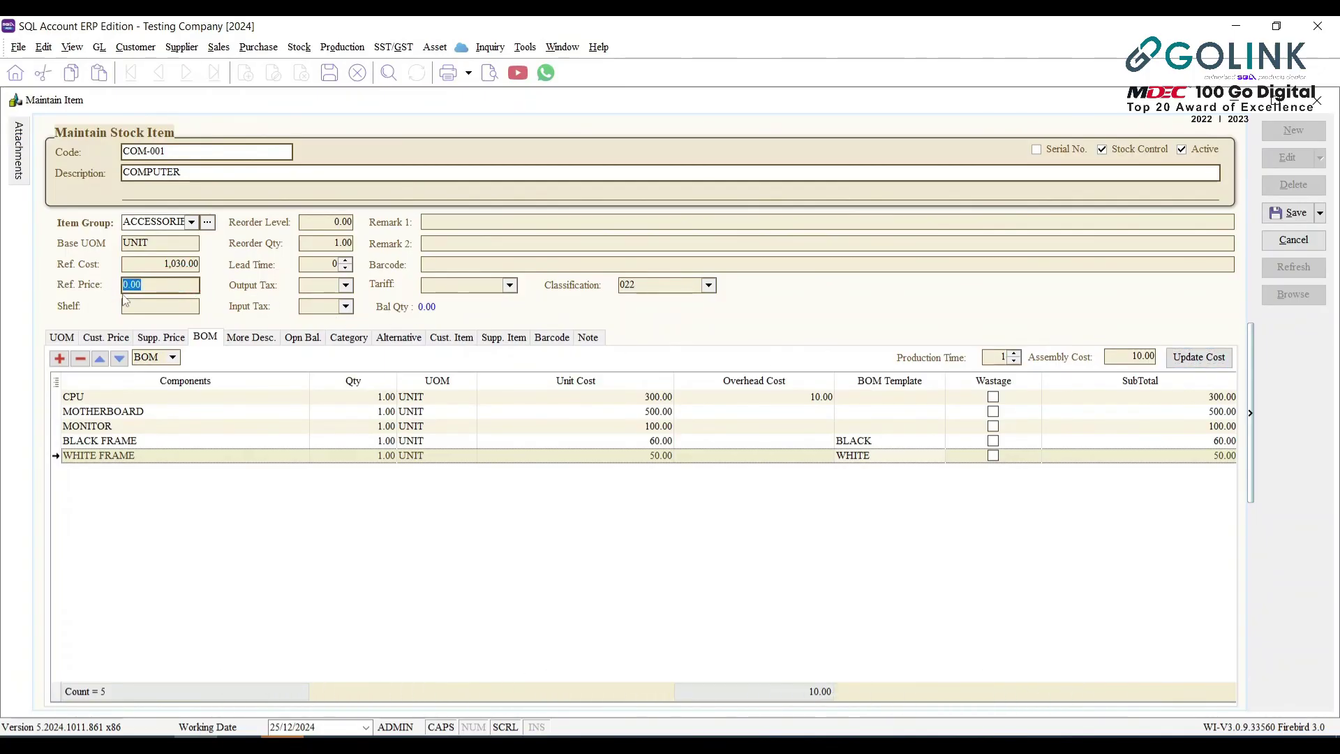
{"action": "type", "text": "3000"}
{"action": "left_click", "coordinate": [330, 509]}
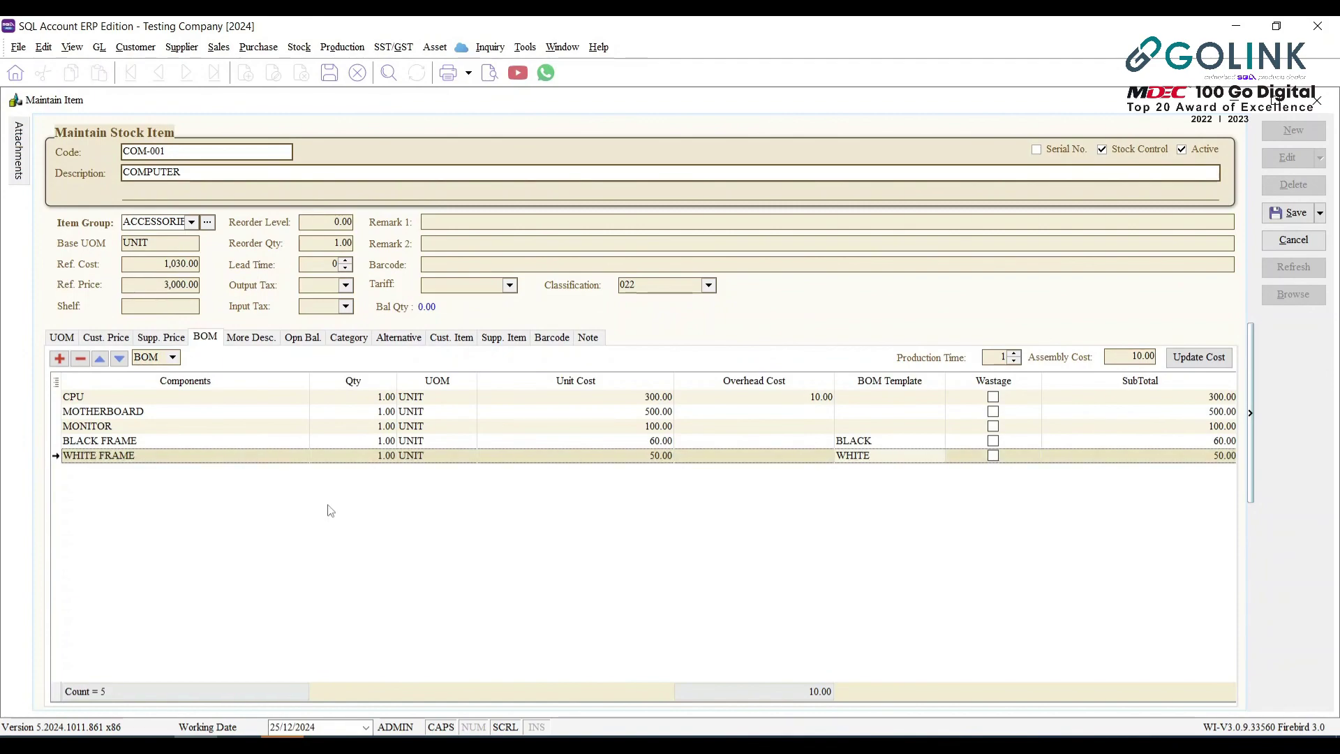
{"action": "left_click", "coordinate": [1289, 216]}
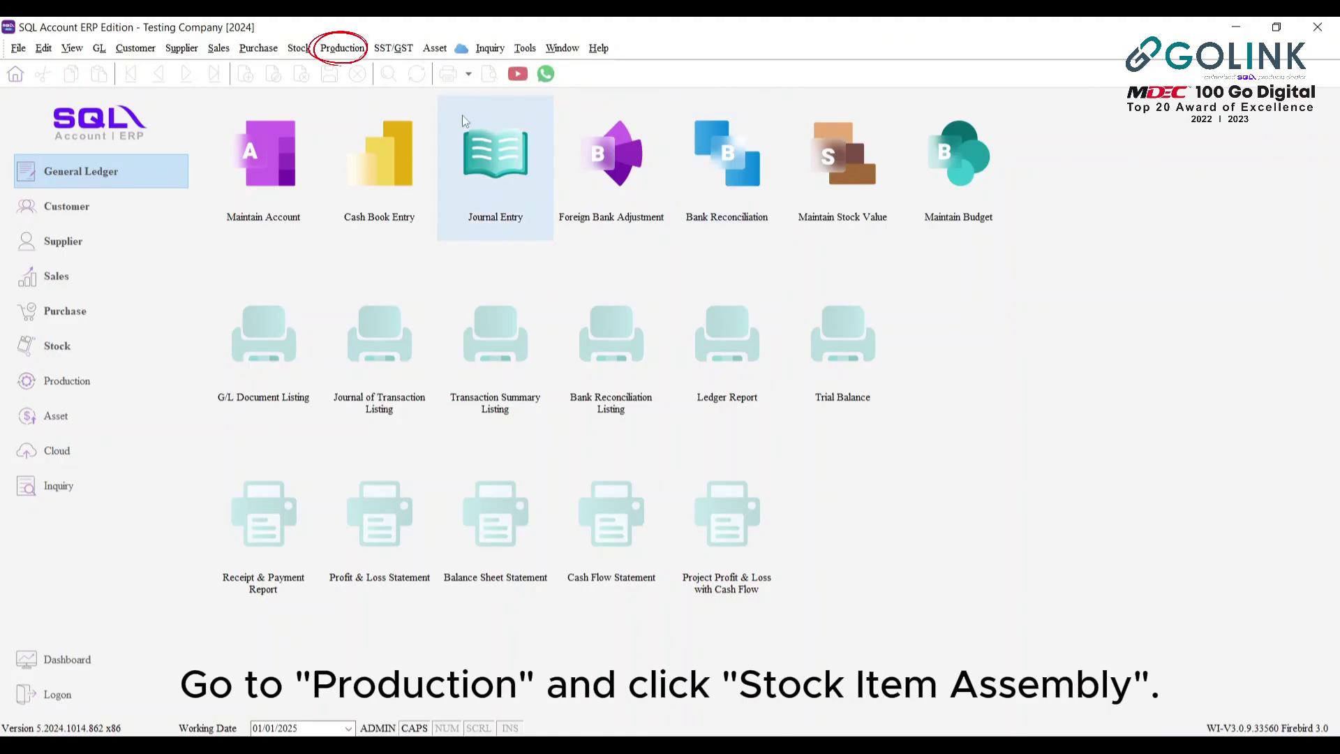
Step: Create a new Stock Item Assembly entry under Production
{"action": "left_click", "coordinate": [340, 49]}
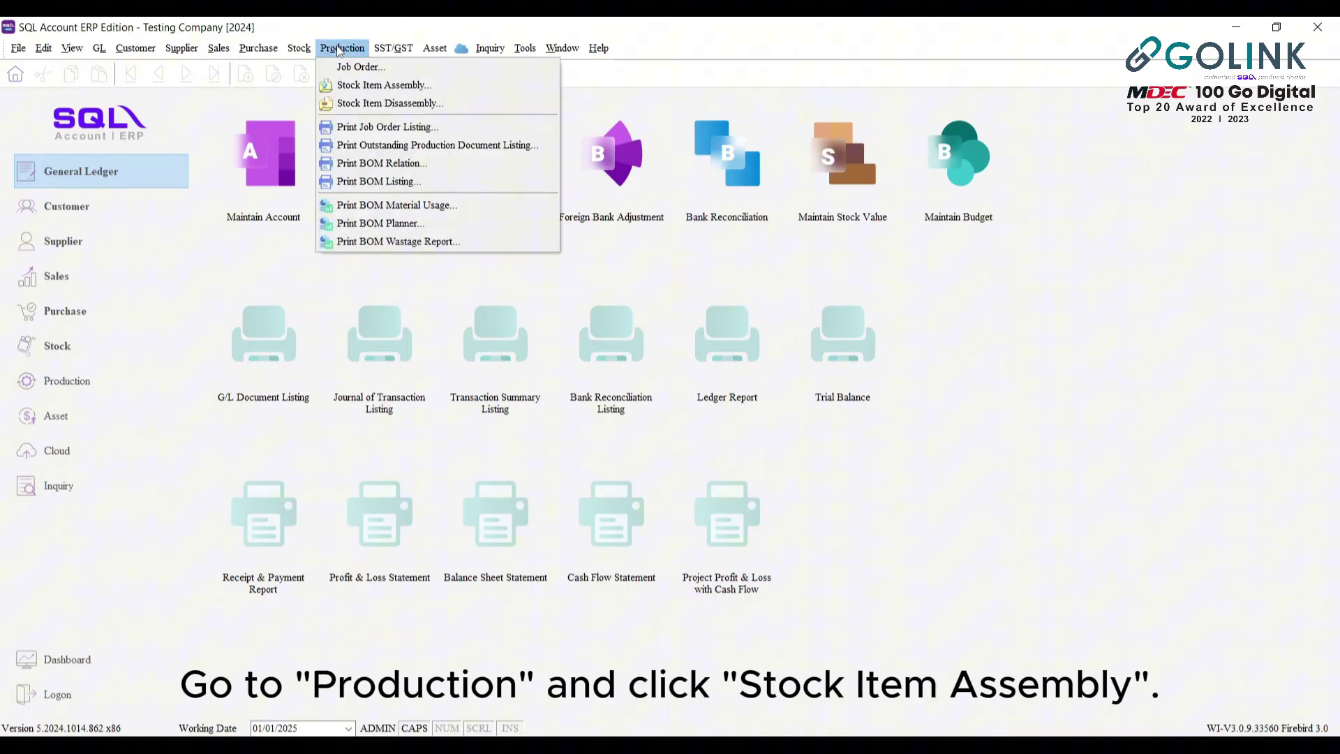
{"action": "left_click", "coordinate": [354, 85]}
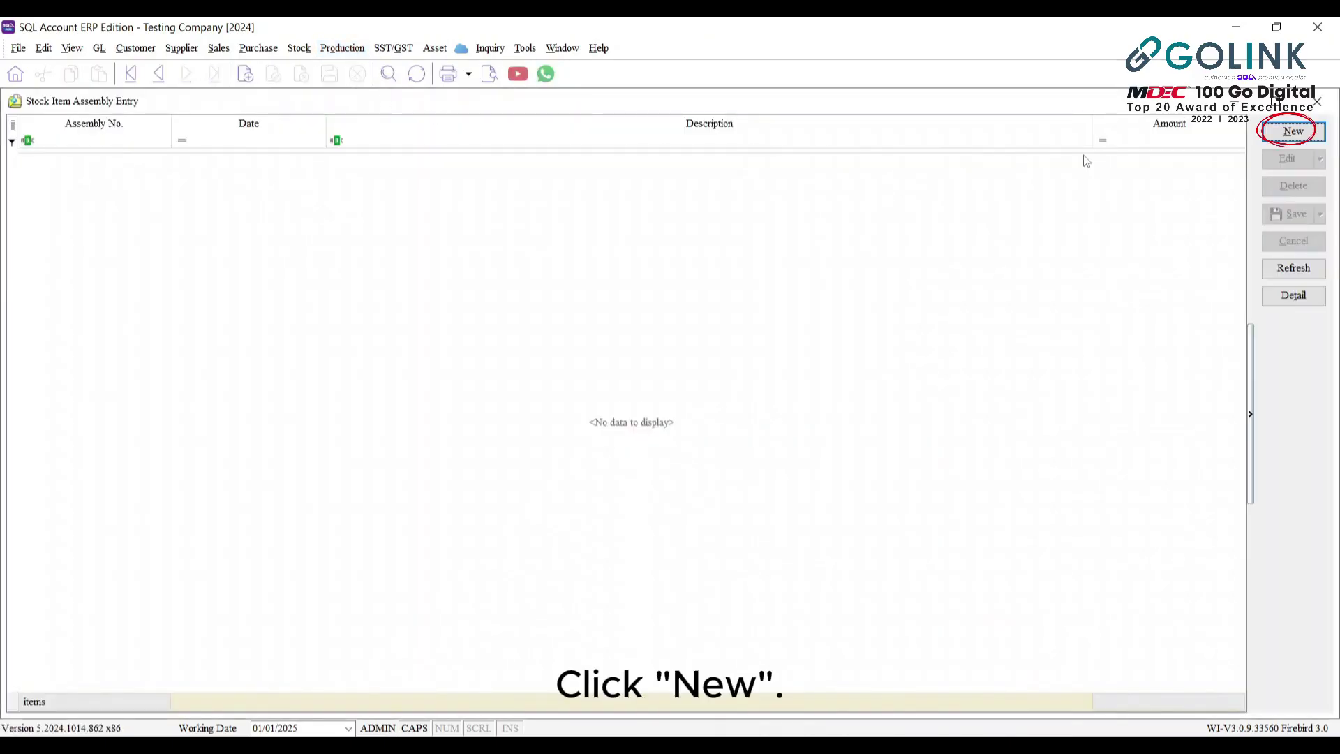
{"action": "left_click", "coordinate": [1292, 132]}
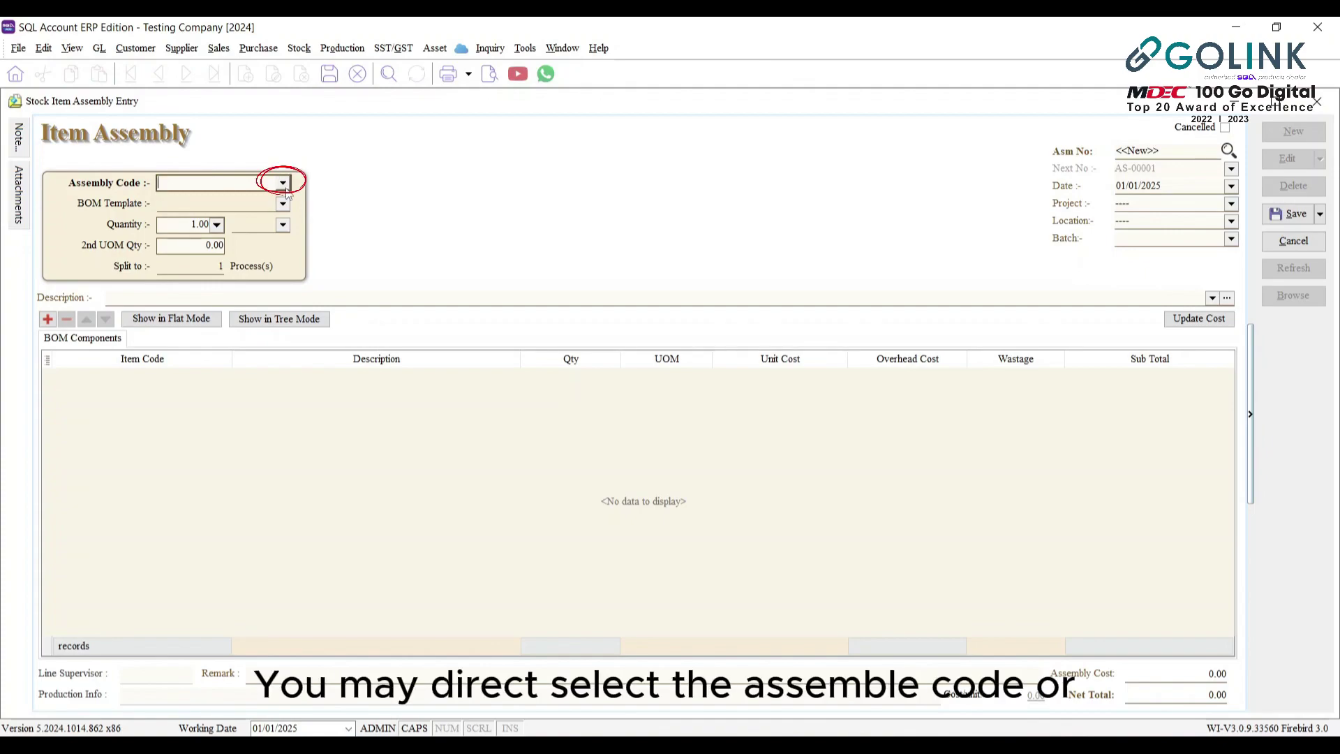
{"action": "left_click", "coordinate": [284, 187]}
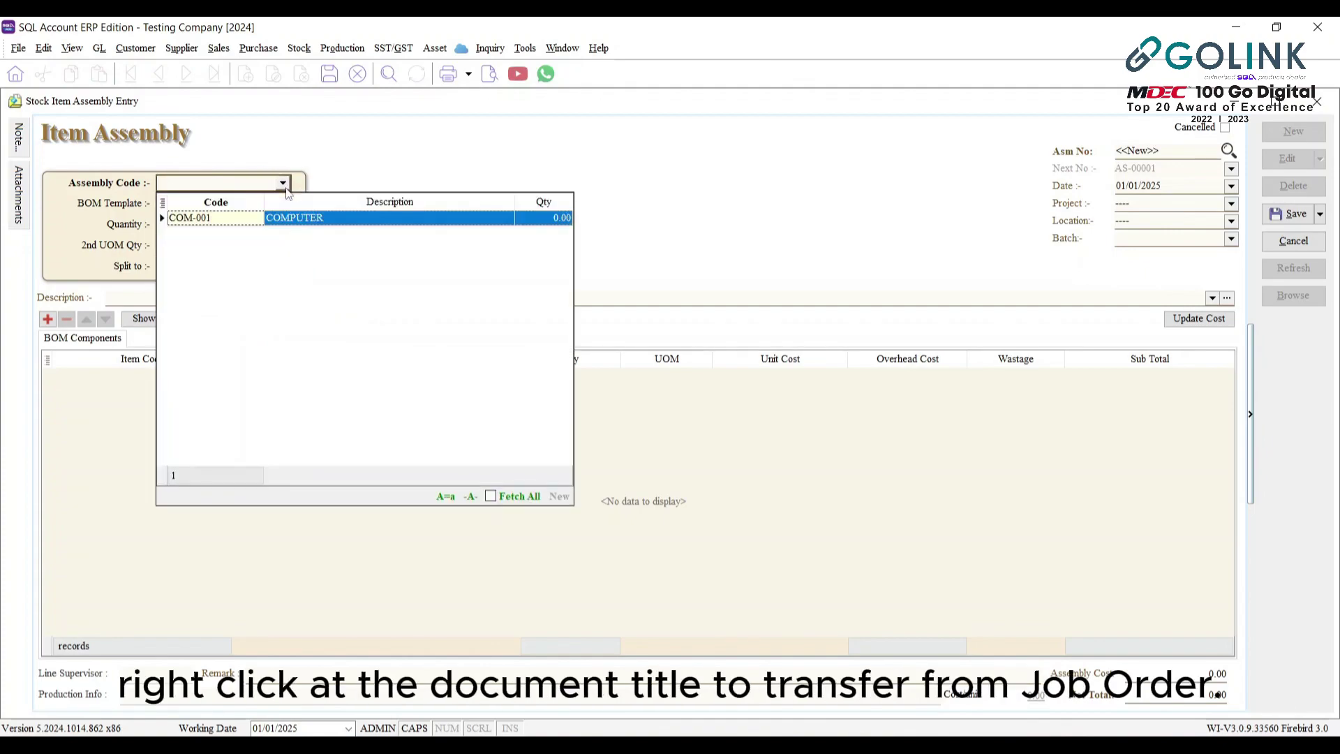
{"action": "left_click", "coordinate": [235, 129]}
{"action": "right_click", "coordinate": [238, 133]}
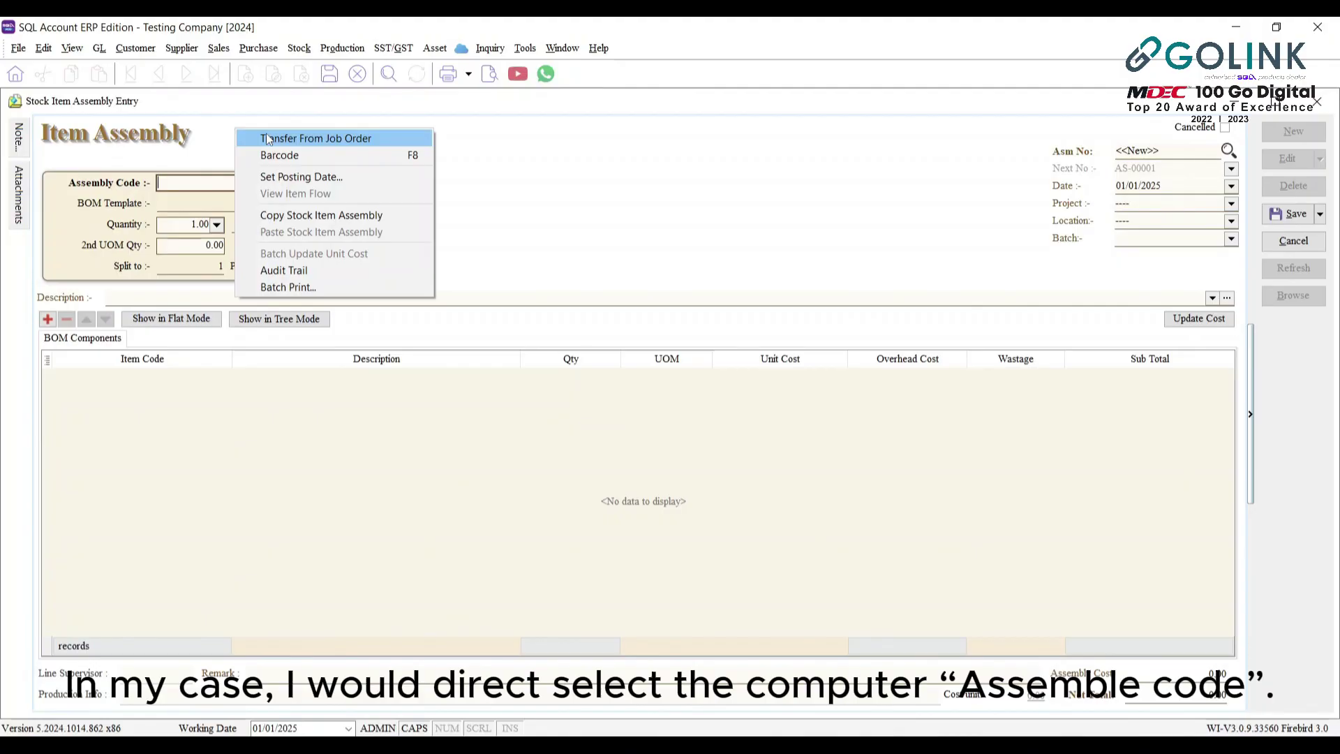
{"action": "left_click", "coordinate": [544, 189]}
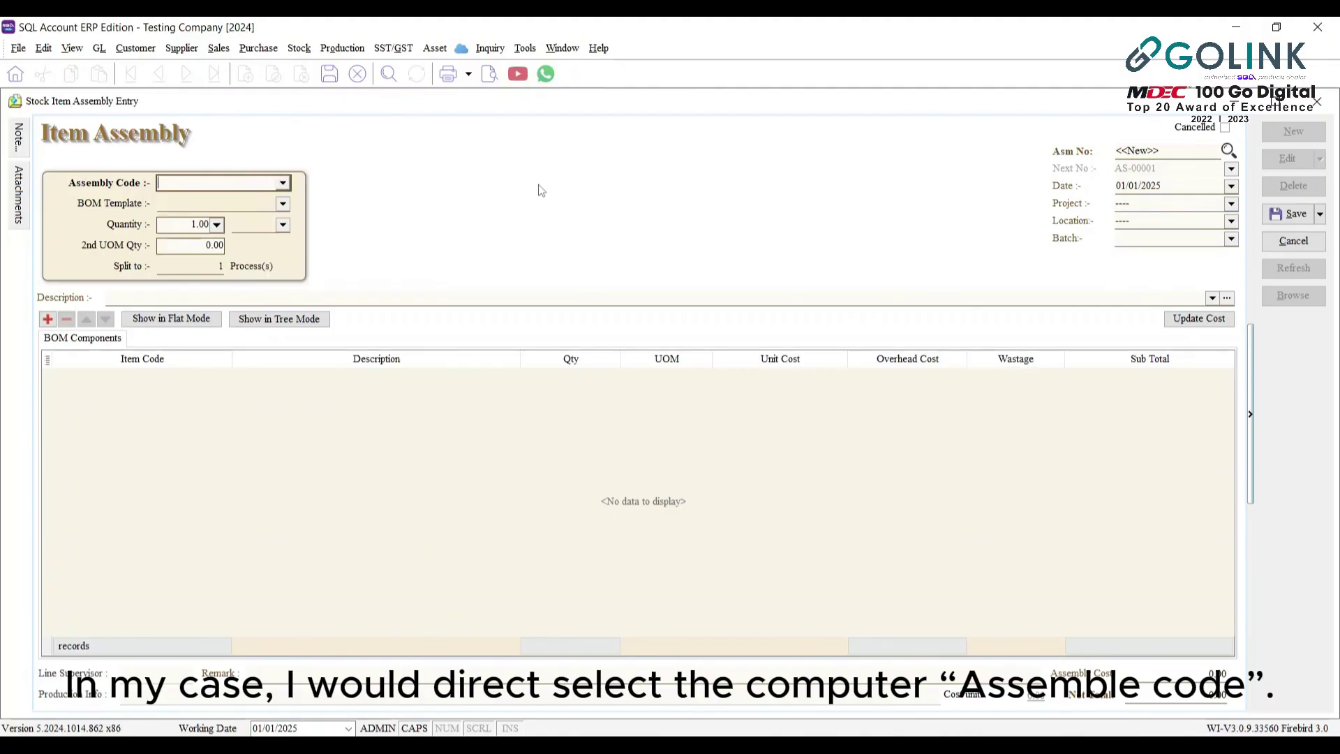
Step: Choose COM-001 (COMPUTER) as the assembly code of the new item assembly
{"action": "left_click", "coordinate": [282, 183]}
{"action": "left_click", "coordinate": [290, 215]}
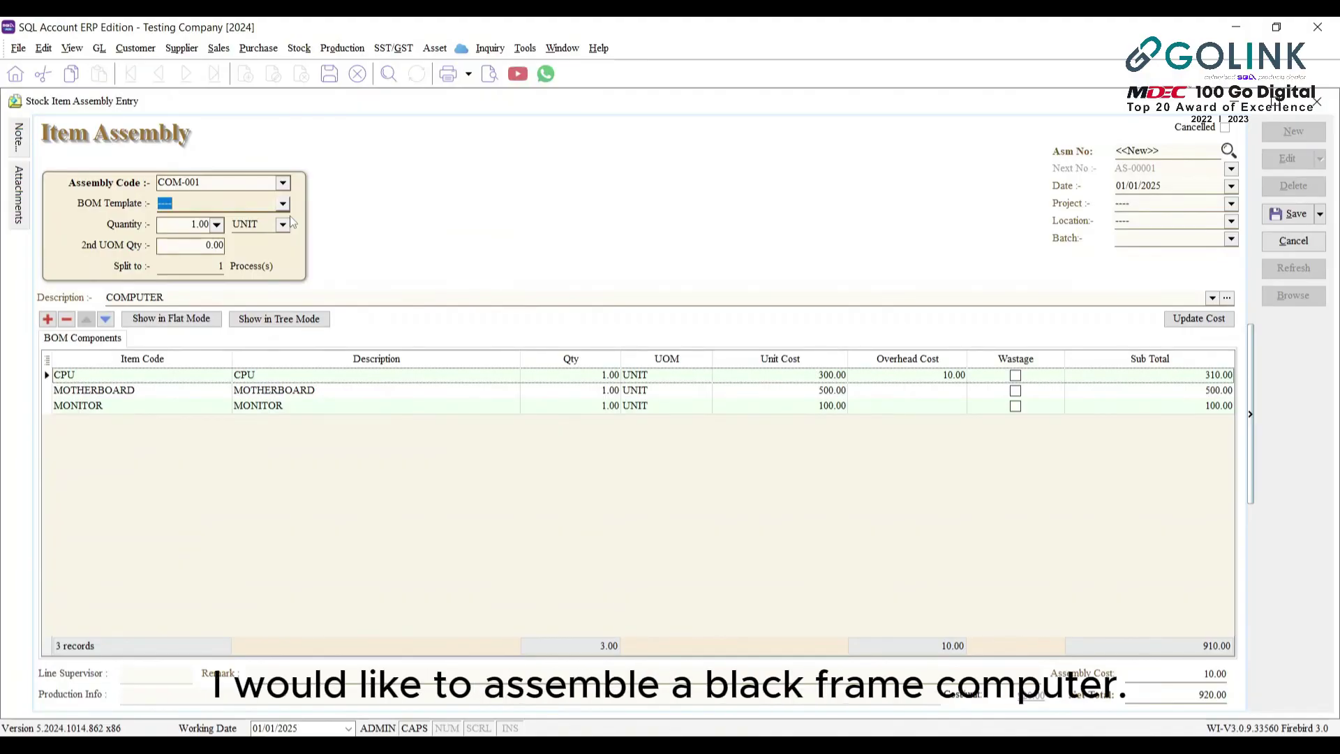
Step: Choose the BLACK BOM template for the assembly, with a quantity of 1.00 UNIT split to 1 process
{"action": "left_click", "coordinate": [283, 203]}
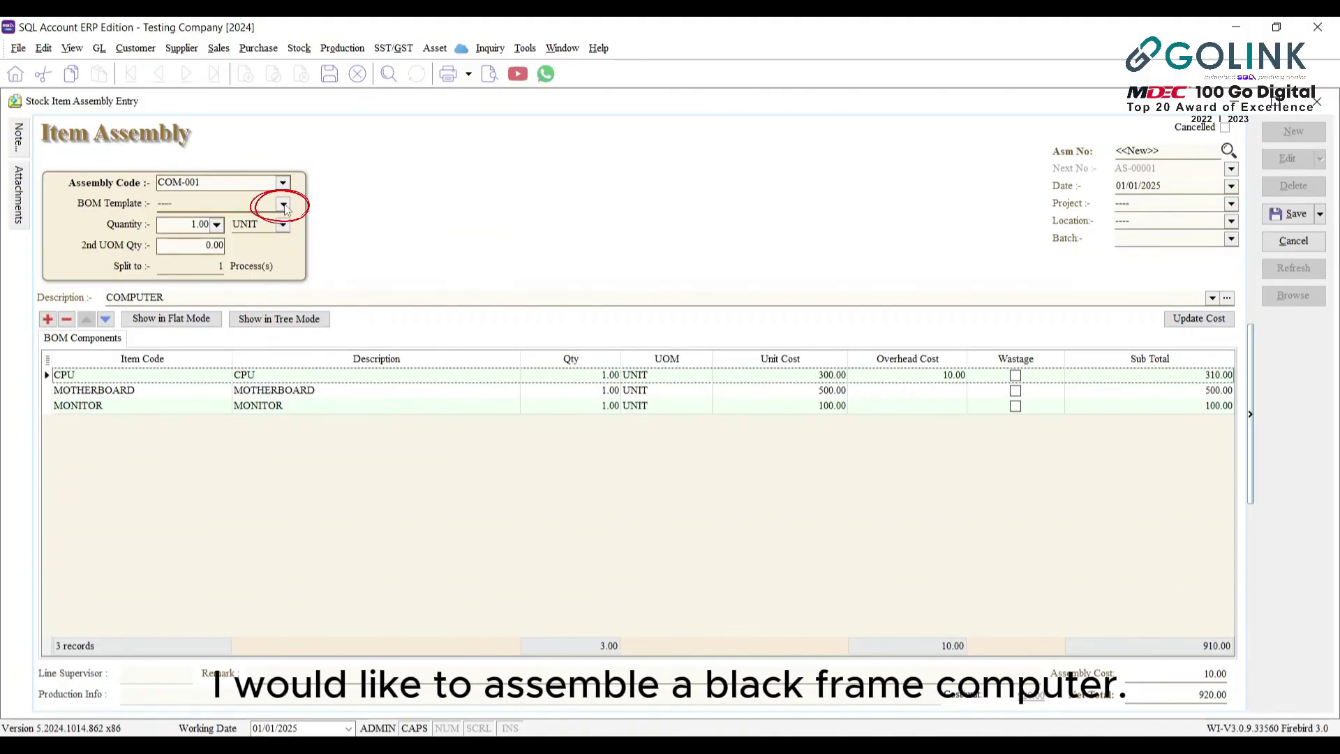
{"action": "left_click", "coordinate": [261, 239]}
{"action": "key", "text": "Tab"}
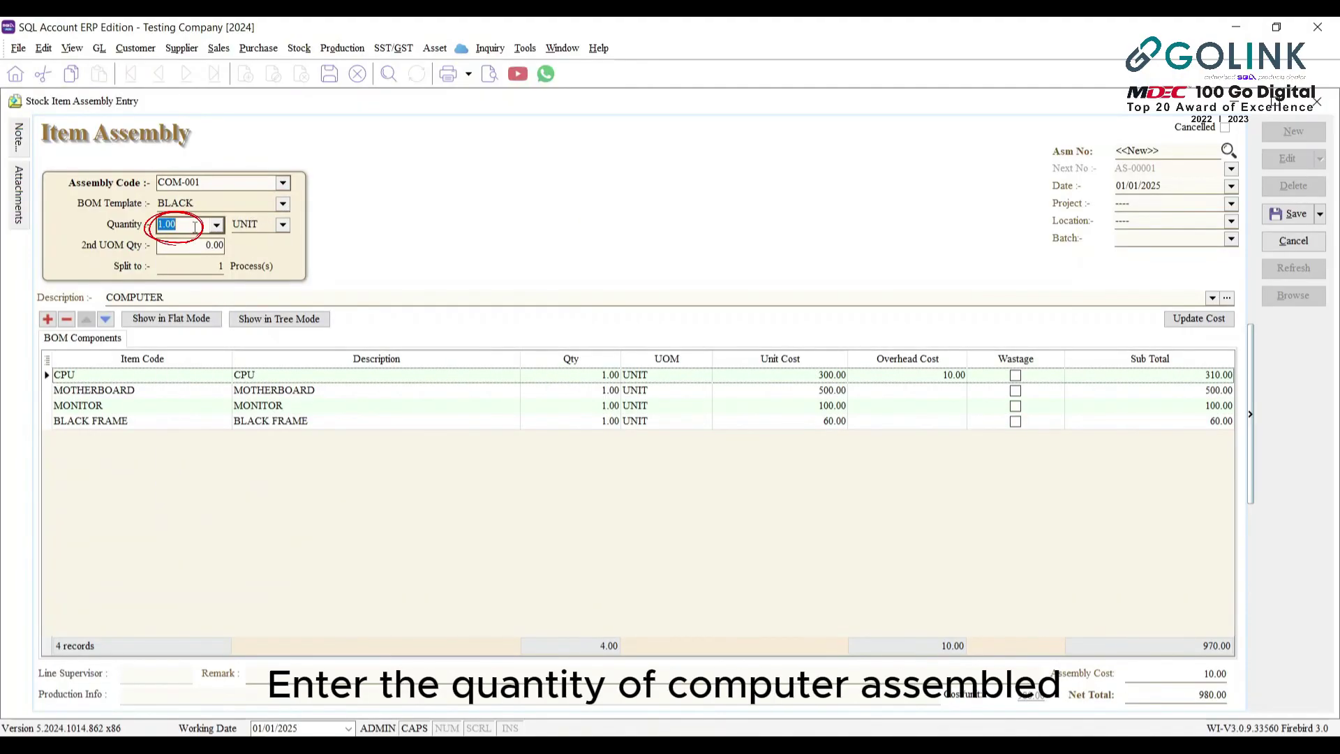
{"action": "left_click", "coordinate": [195, 225]}
{"action": "left_click", "coordinate": [222, 266]}
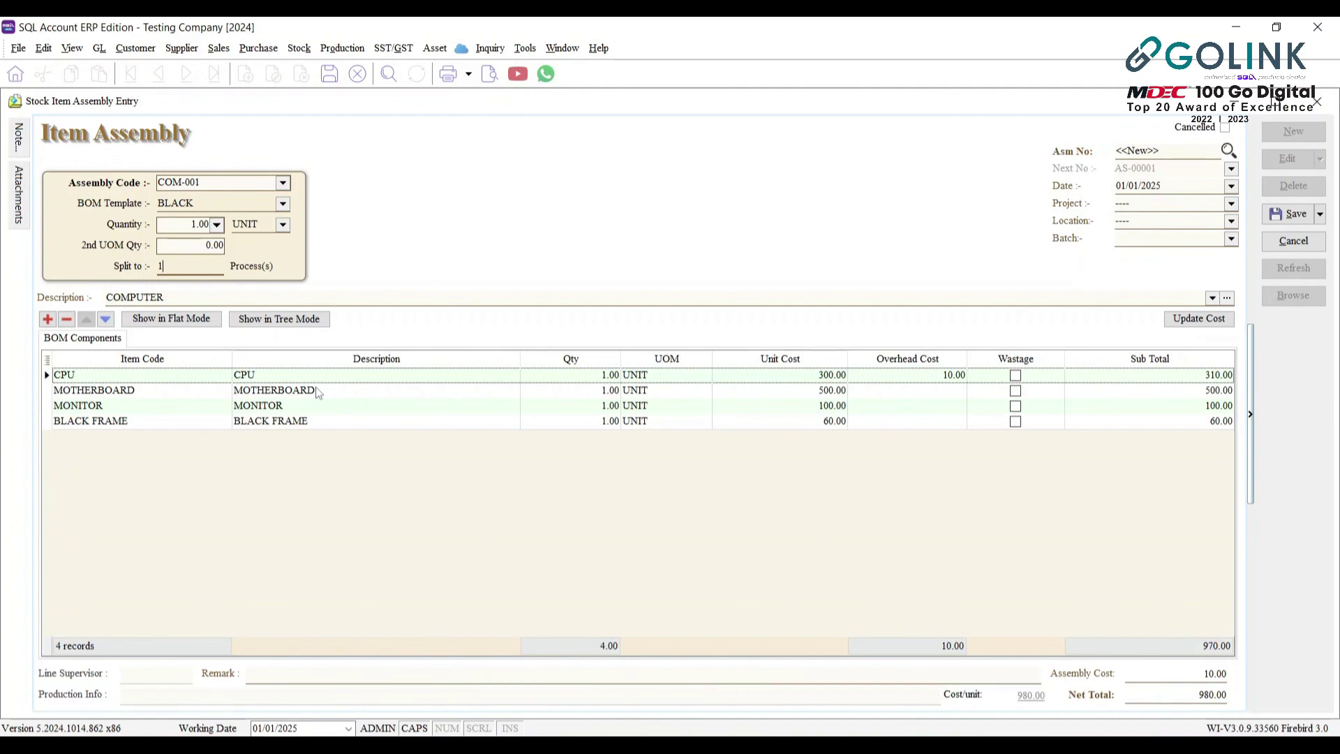
Step: Show the Maintain Stock Item list side by side with the assembly entry and check the COM-001 quantity
{"action": "left_click", "coordinate": [298, 47]}
{"action": "left_click", "coordinate": [335, 83]}
{"action": "left_click", "coordinate": [562, 48]}
{"action": "left_click", "coordinate": [581, 70]}
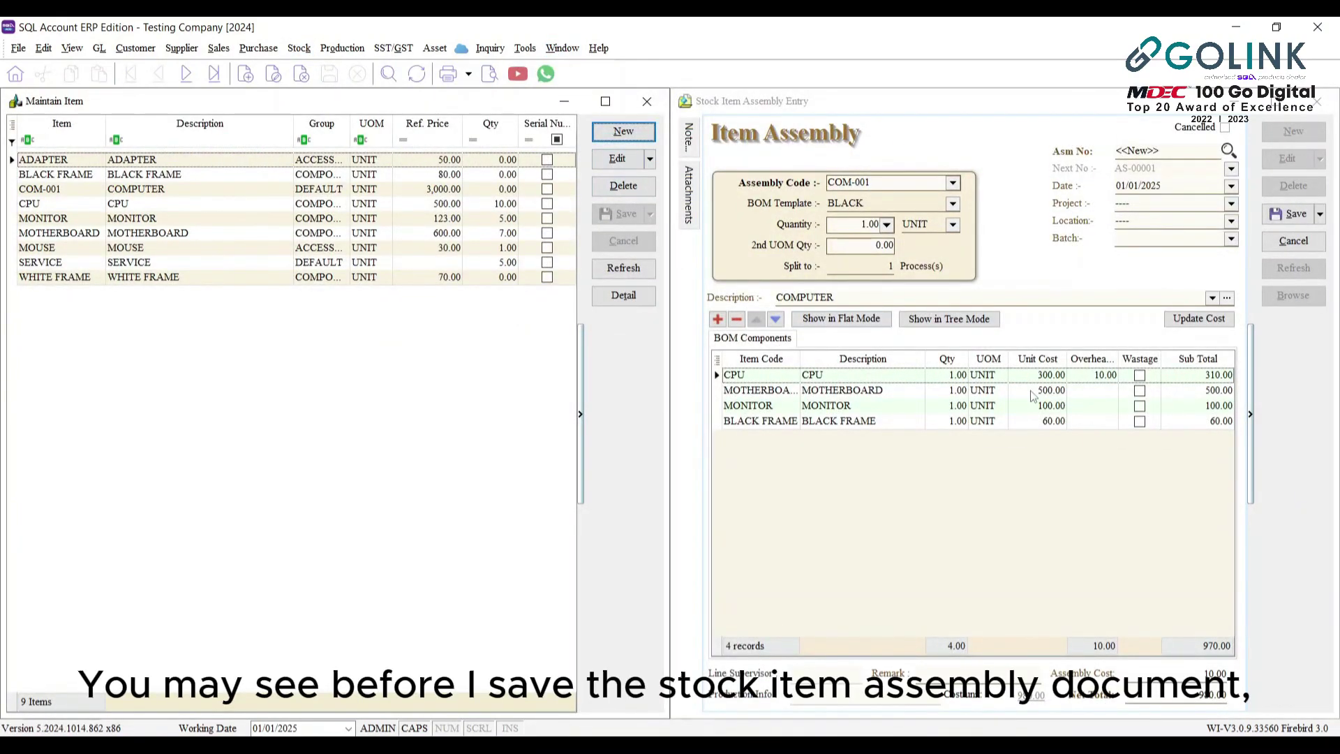
{"action": "left_click", "coordinate": [491, 194]}
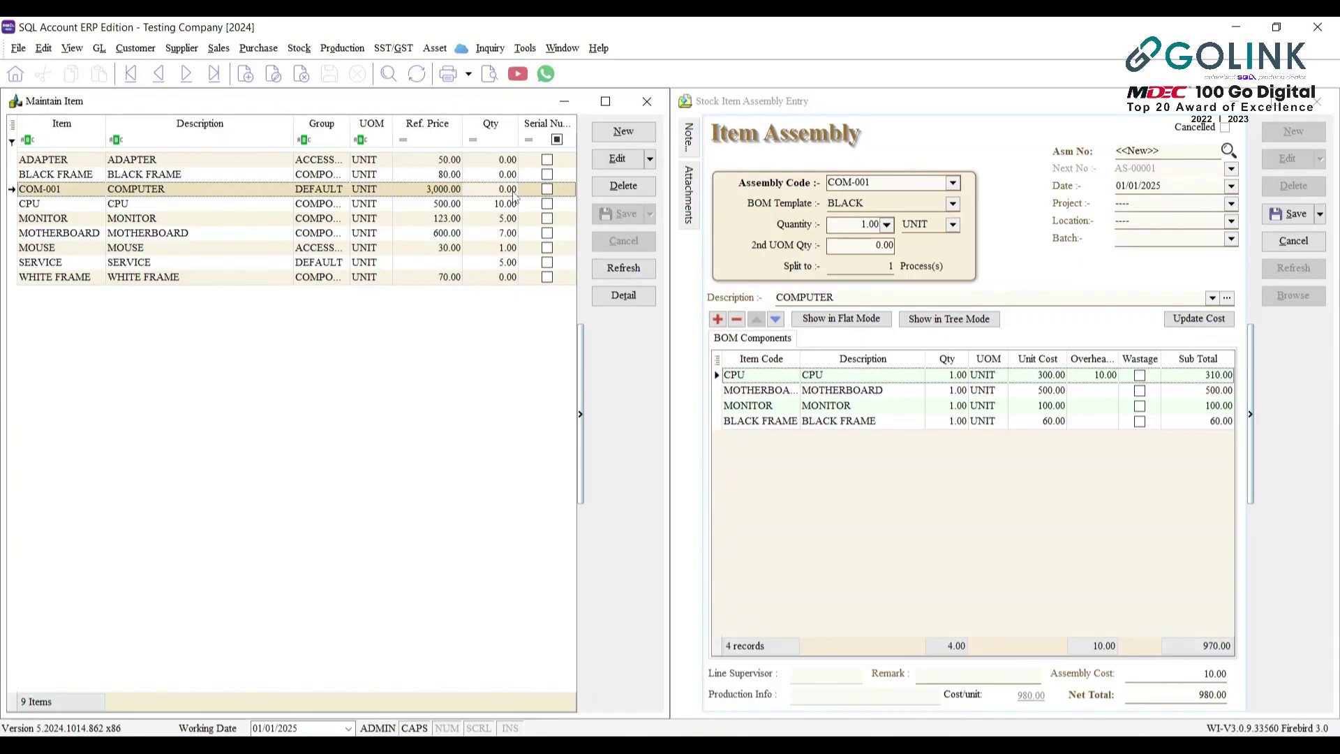
Step: Save the item assembly and refresh the stock item list to check the COM-001 and component quantities
{"action": "left_click", "coordinate": [1290, 214]}
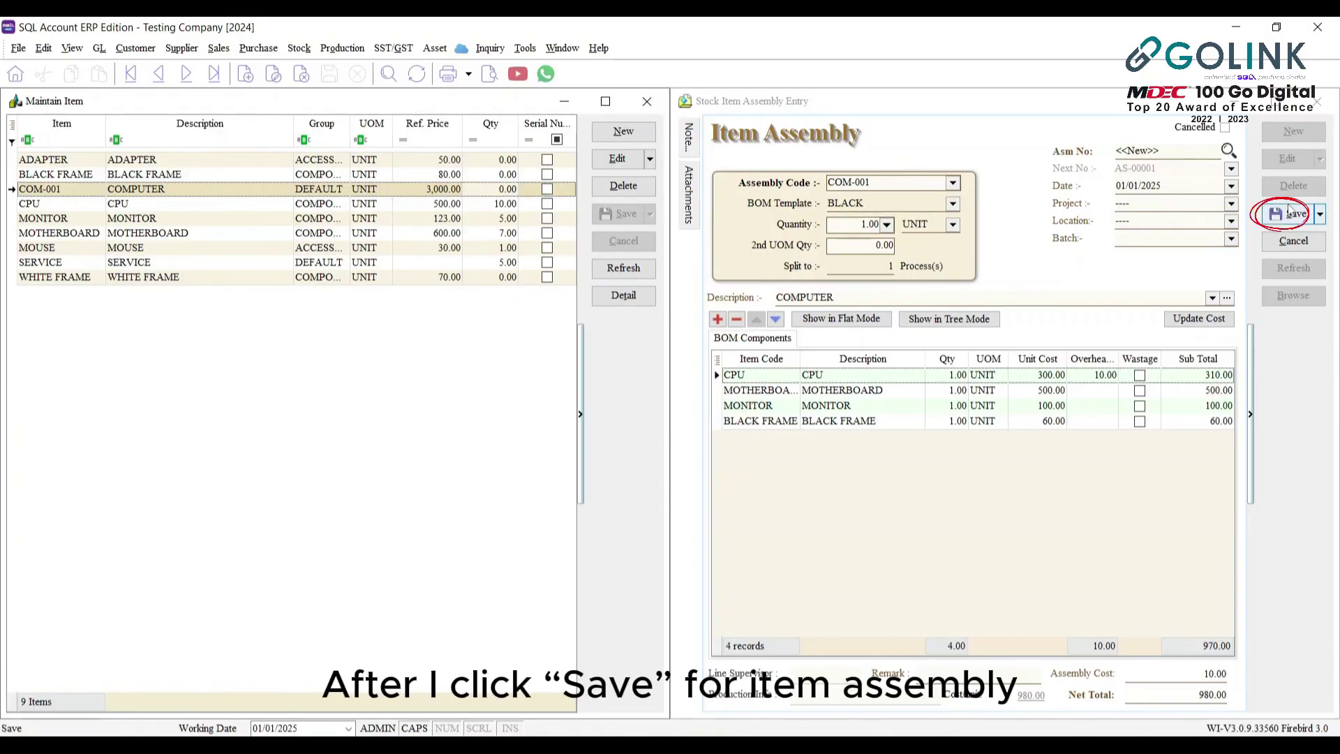
{"action": "left_click", "coordinate": [635, 475]}
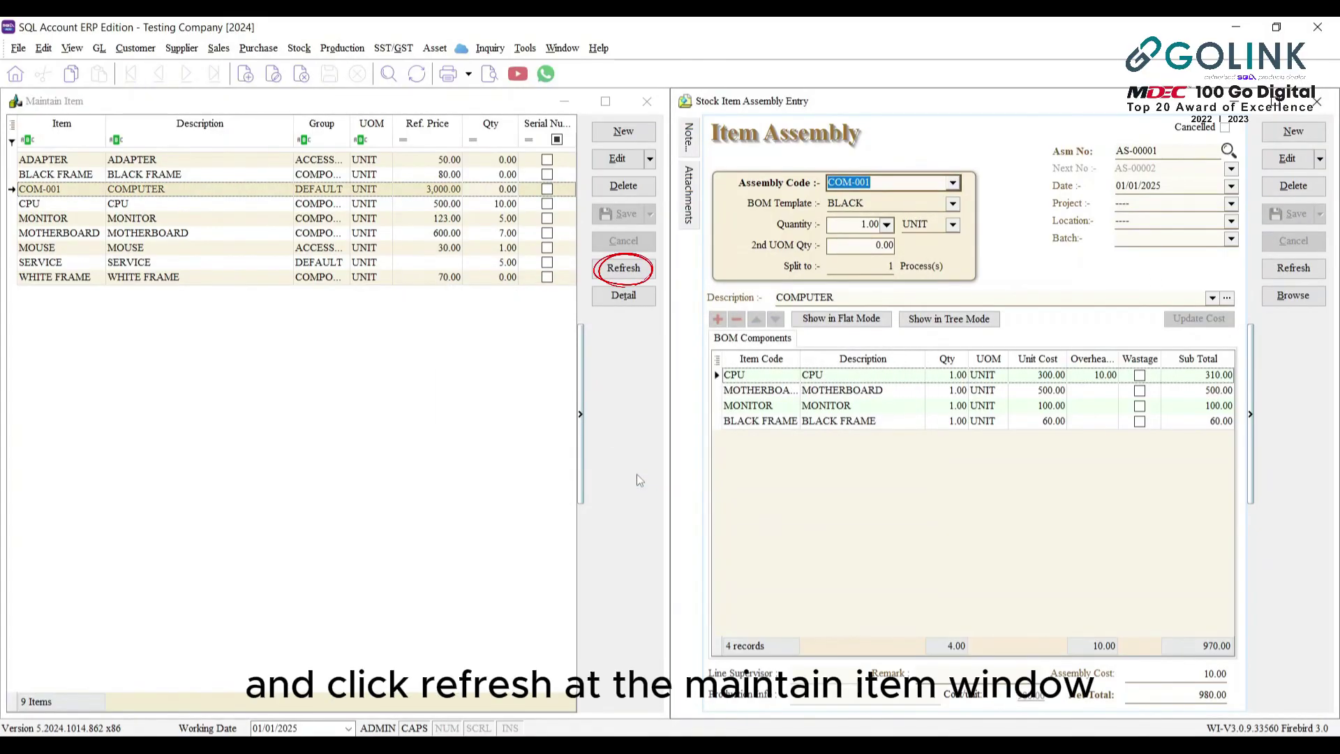
{"action": "left_click", "coordinate": [623, 268]}
{"action": "left_click", "coordinate": [496, 190]}
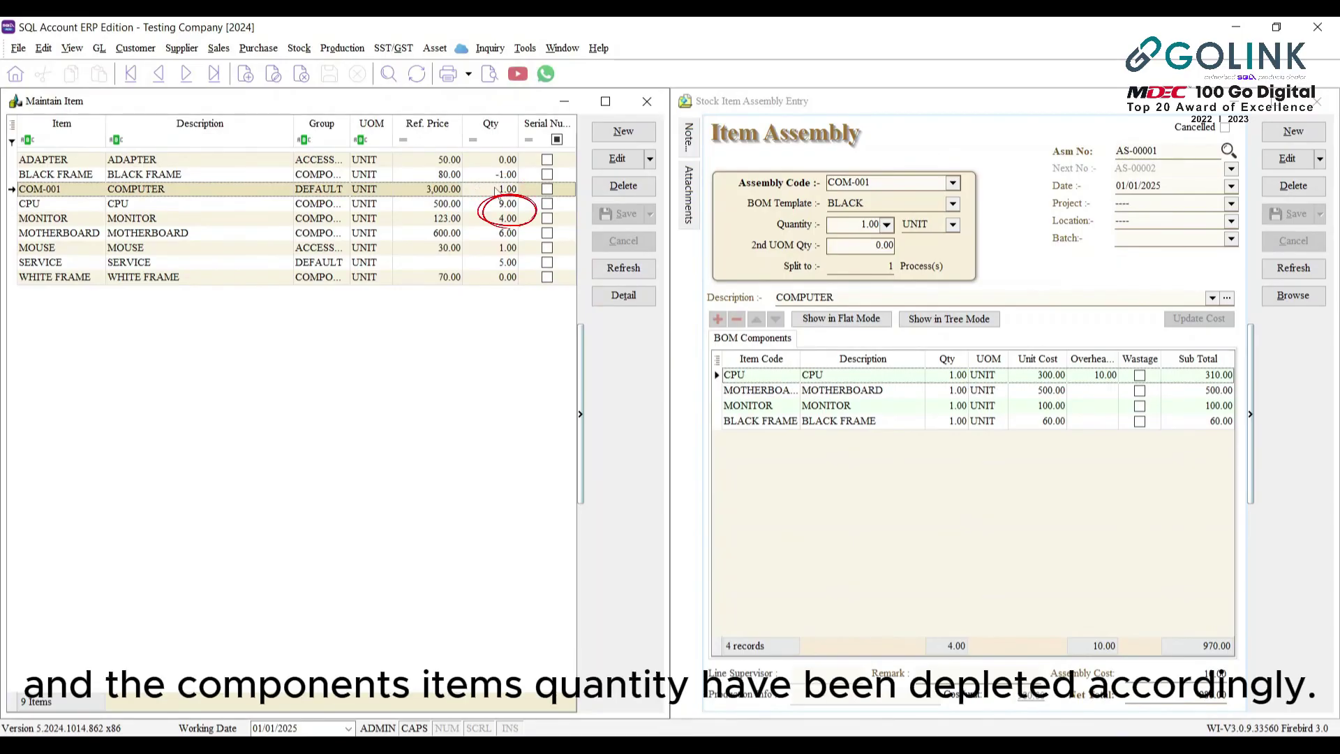
{"action": "left_click", "coordinate": [506, 175]}
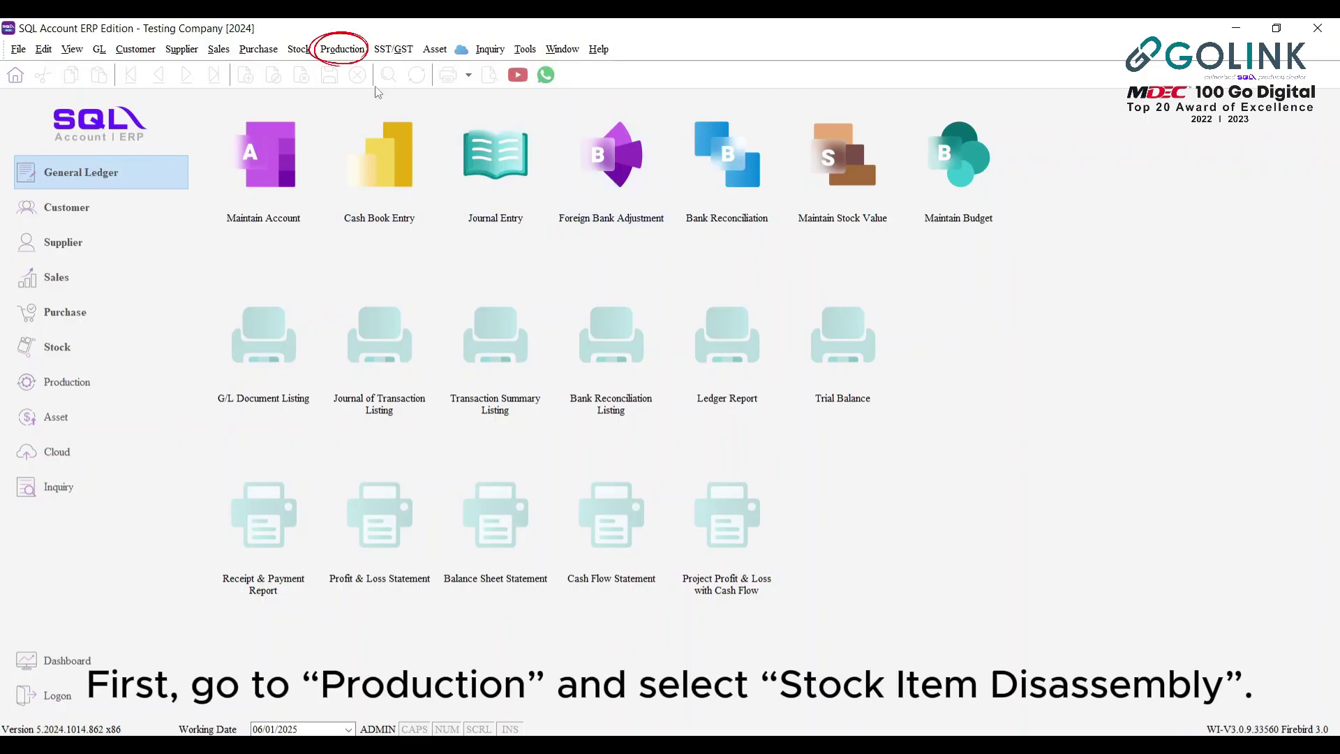
Step: Create a new Stock Item Disassembly entry under Production with ACCESSORIES KIT as the disassembly code
{"action": "left_click", "coordinate": [342, 49]}
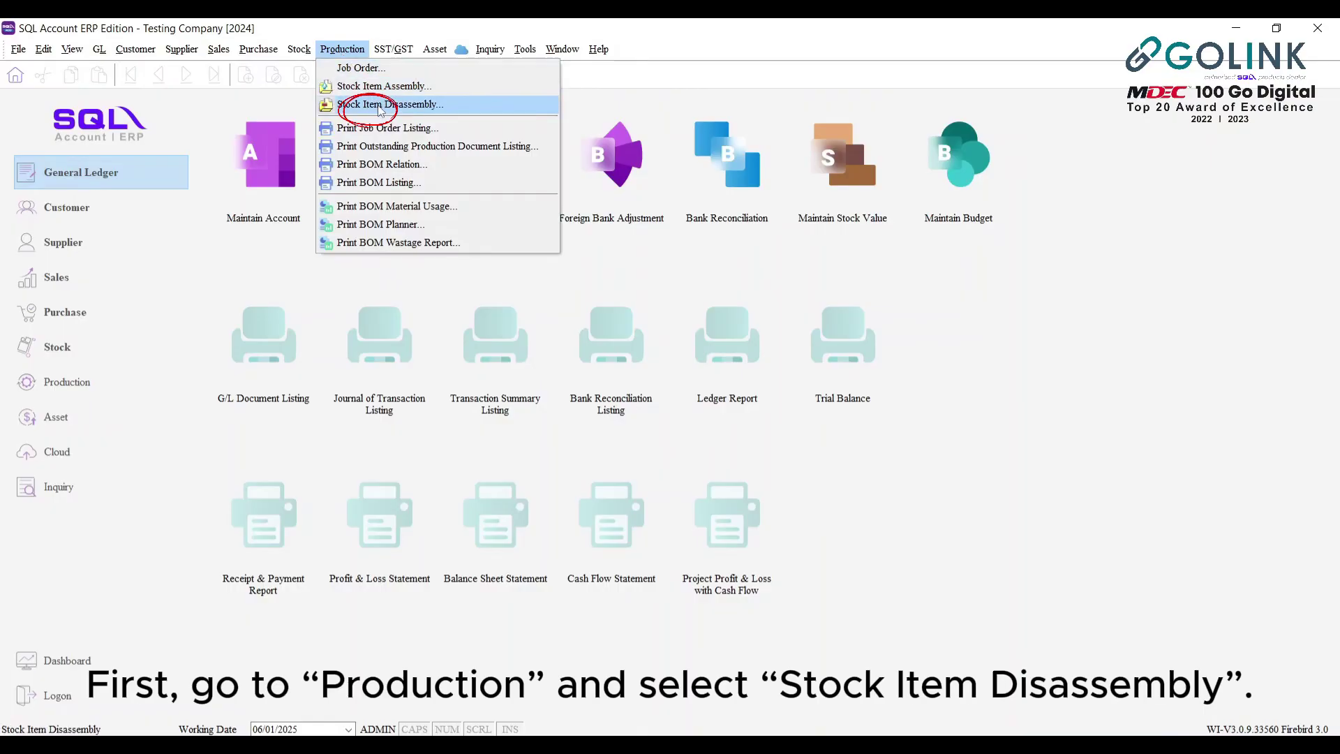
{"action": "left_click", "coordinate": [379, 104]}
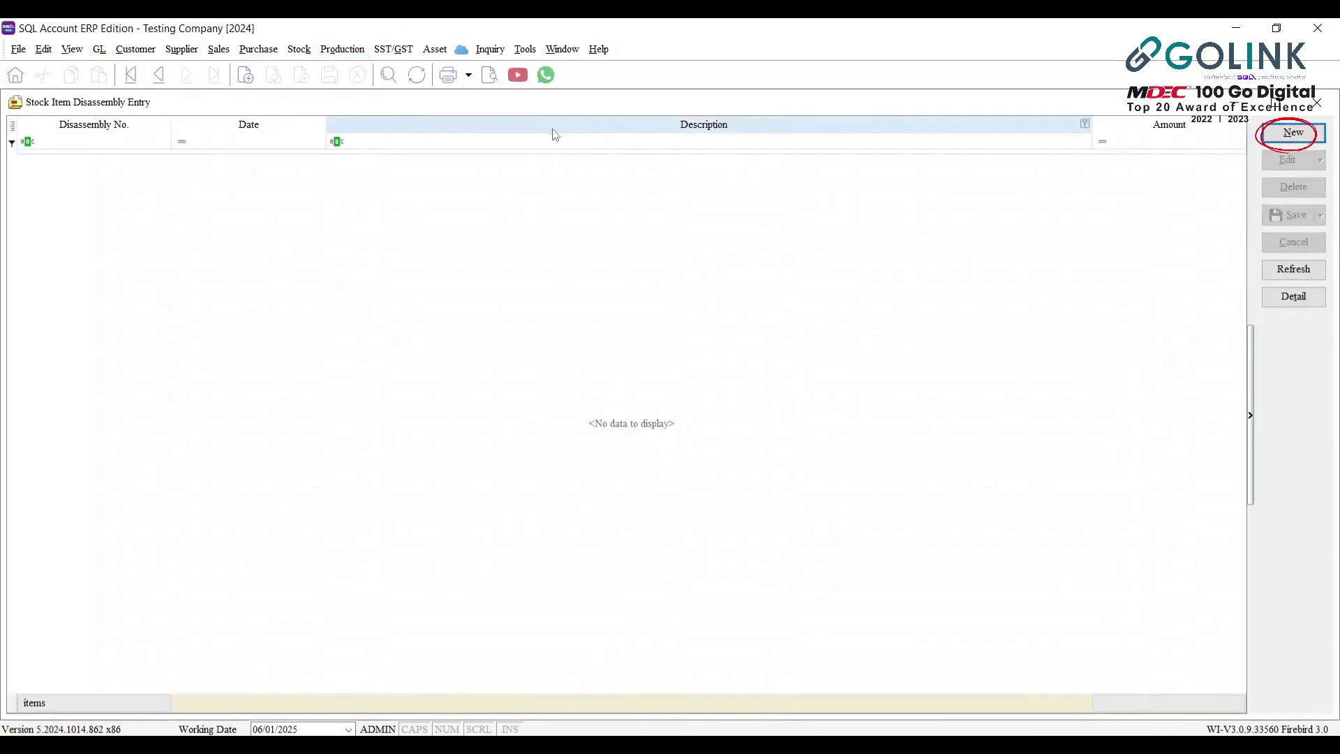
{"action": "left_click", "coordinate": [1270, 132]}
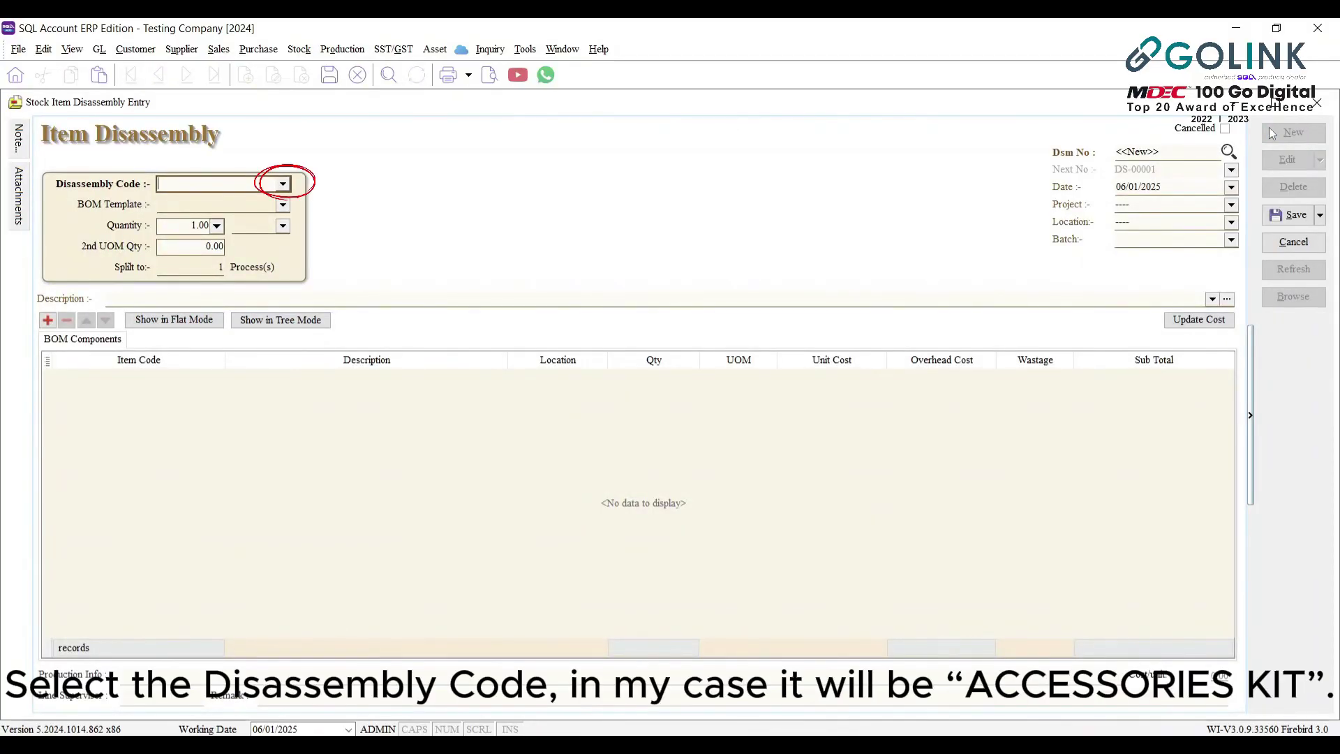
{"action": "left_click", "coordinate": [281, 184]}
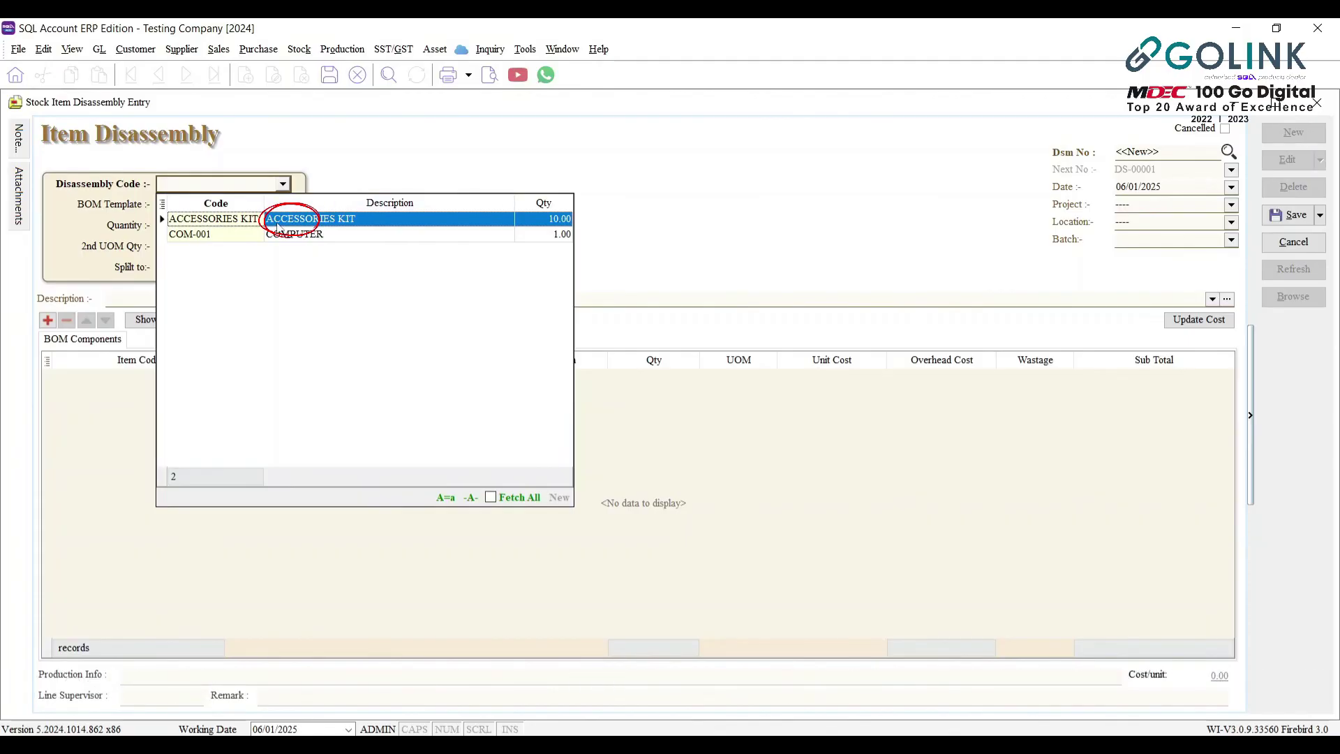
{"action": "left_click", "coordinate": [300, 218]}
Step: Show the Maintain Stock Item list side by side with the disassembly entry
{"action": "left_click", "coordinate": [300, 50]}
{"action": "left_click", "coordinate": [328, 87]}
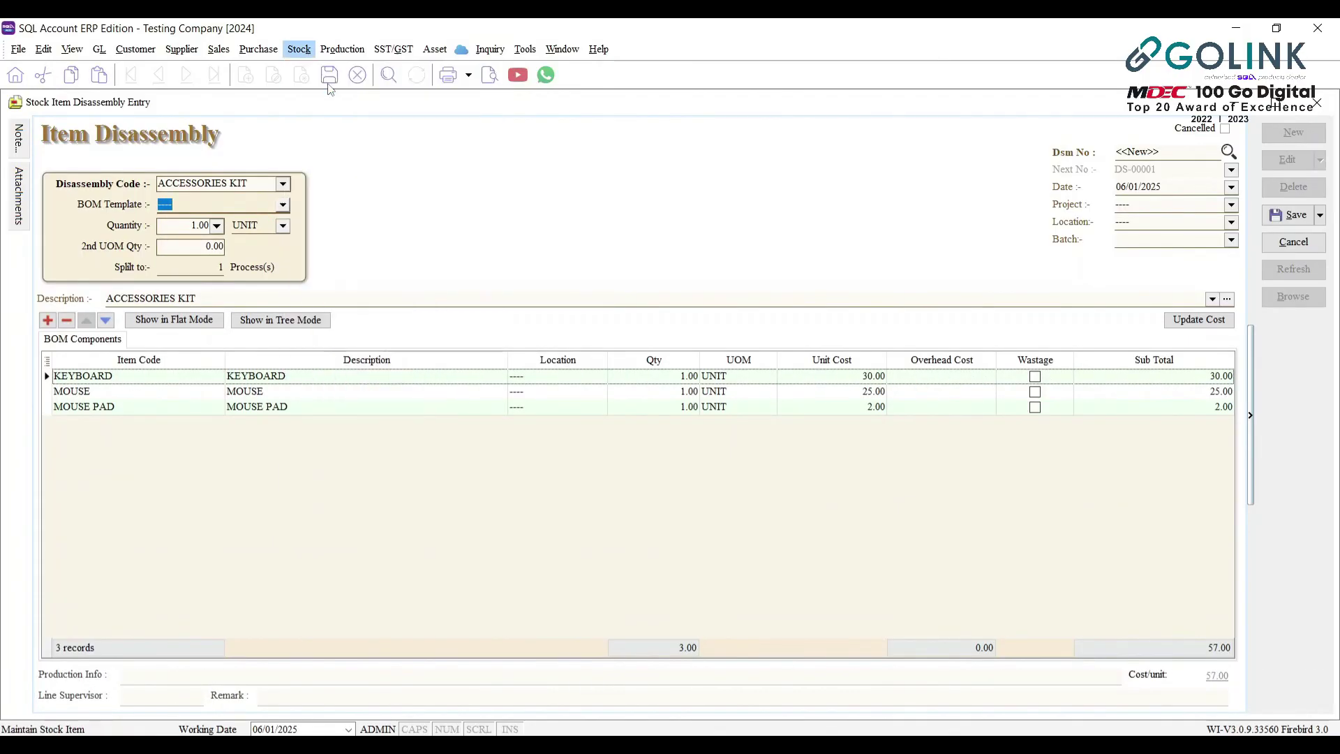
{"action": "left_click", "coordinate": [526, 51]}
{"action": "mouse_move", "coordinate": [562, 50]}
{"action": "left_click", "coordinate": [586, 103]}
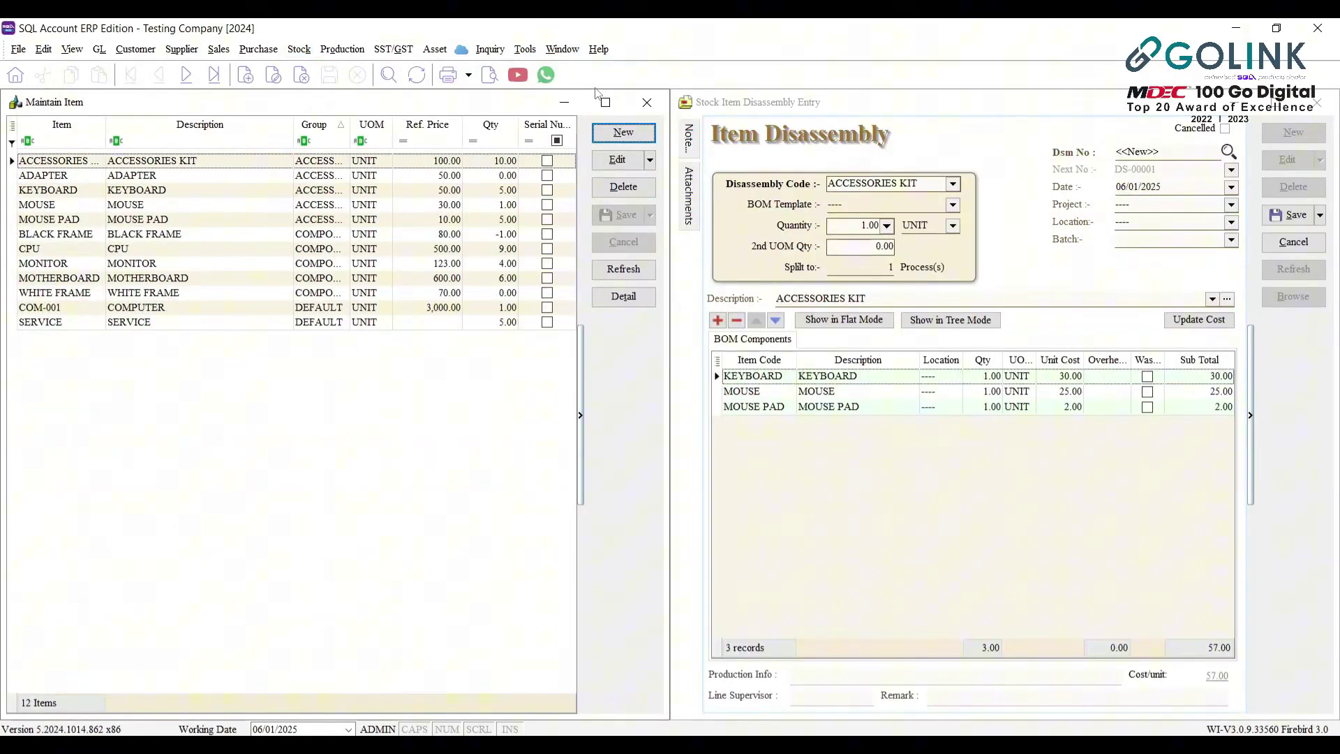
Step: Save the ACCESSORIES KIT disassembly and refresh the stock item list quantities
{"action": "left_click", "coordinate": [1302, 223]}
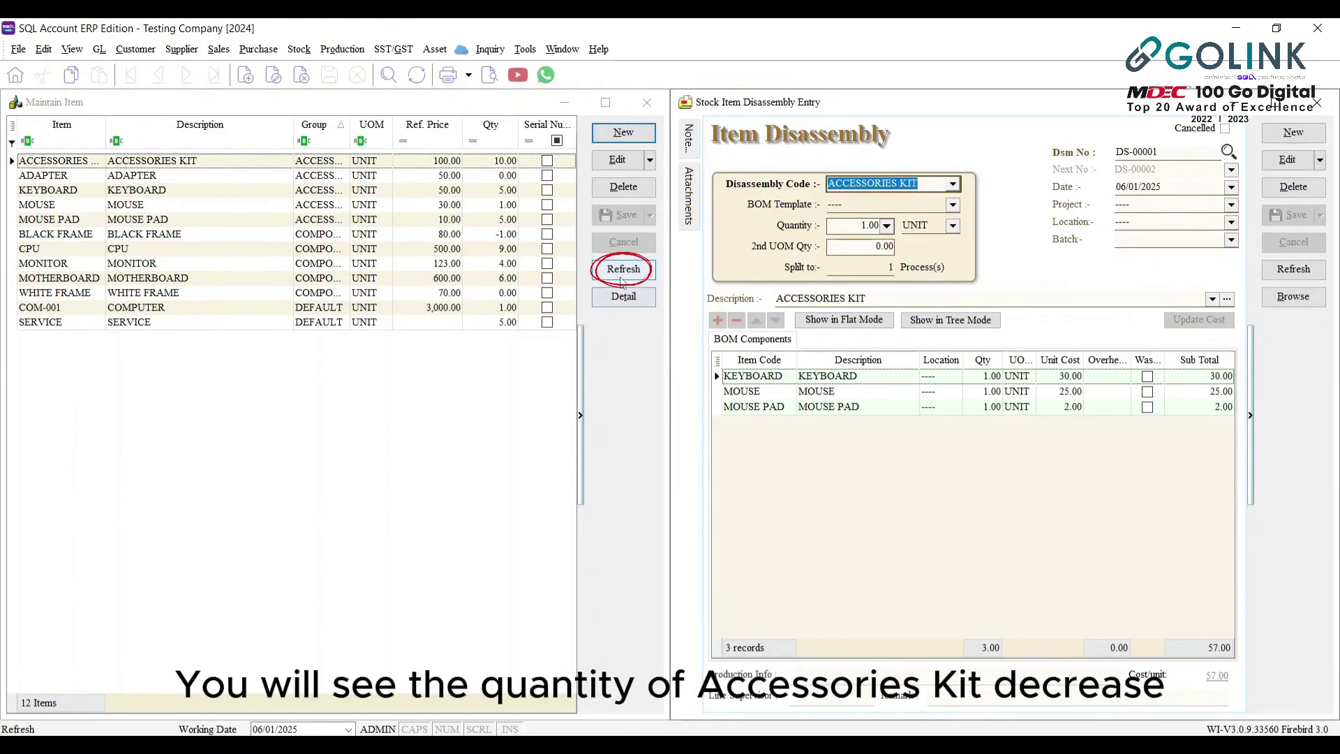
{"action": "left_click", "coordinate": [622, 274]}
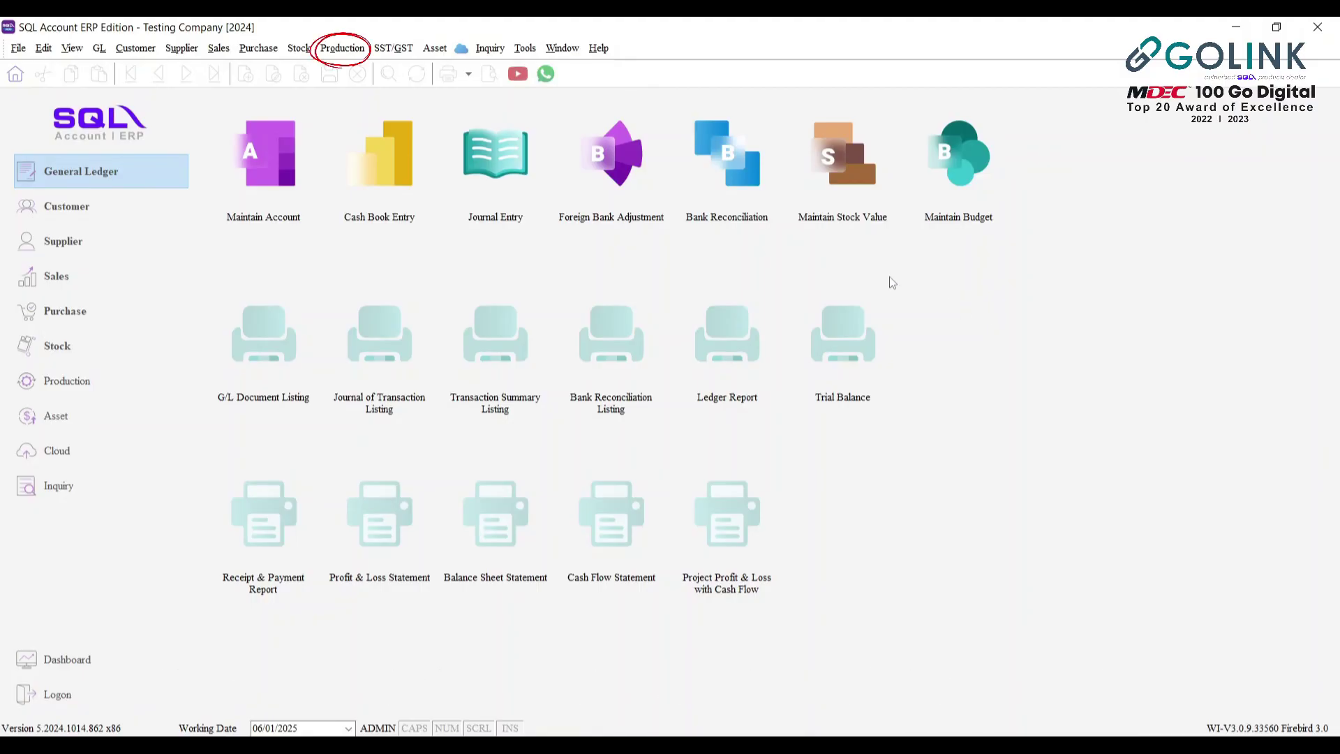
Step: Open the Bill of Material Planner and choose BOM code COM-001 with the BLACK template
{"action": "left_click", "coordinate": [342, 48]}
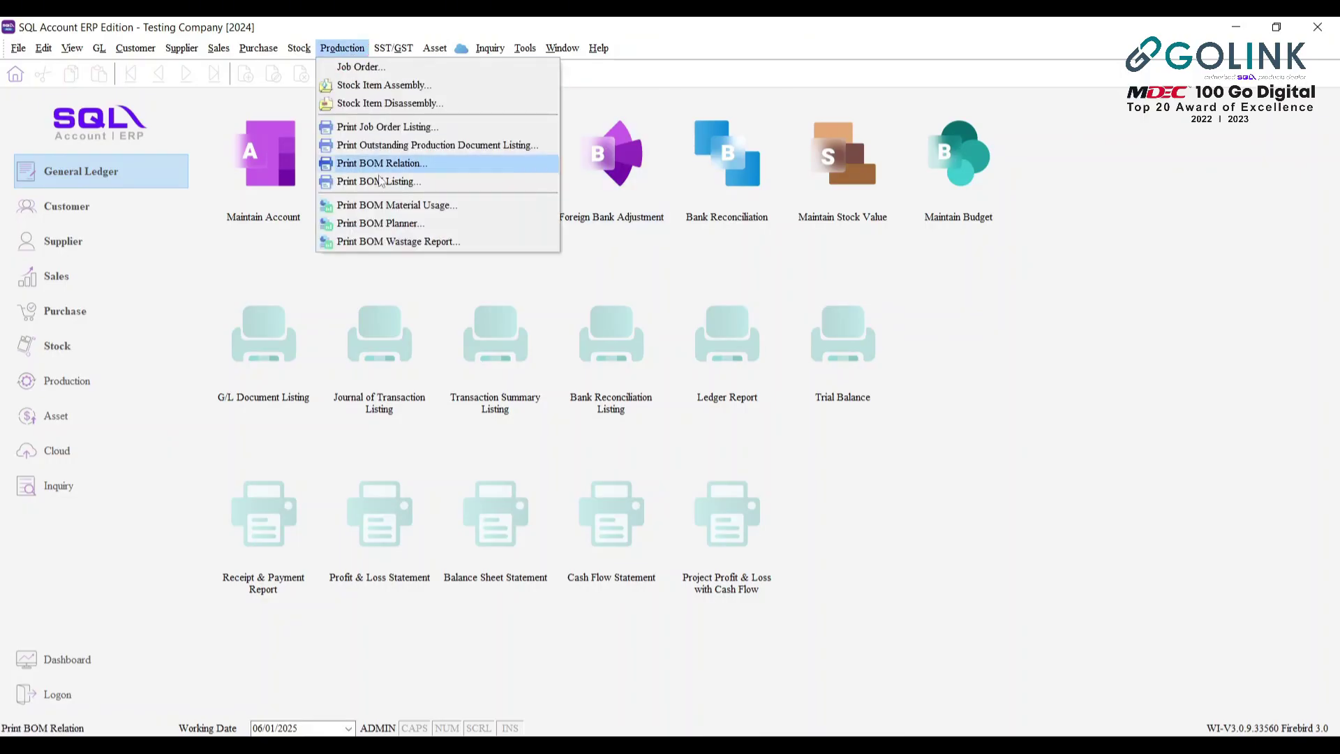
{"action": "left_click", "coordinate": [377, 223]}
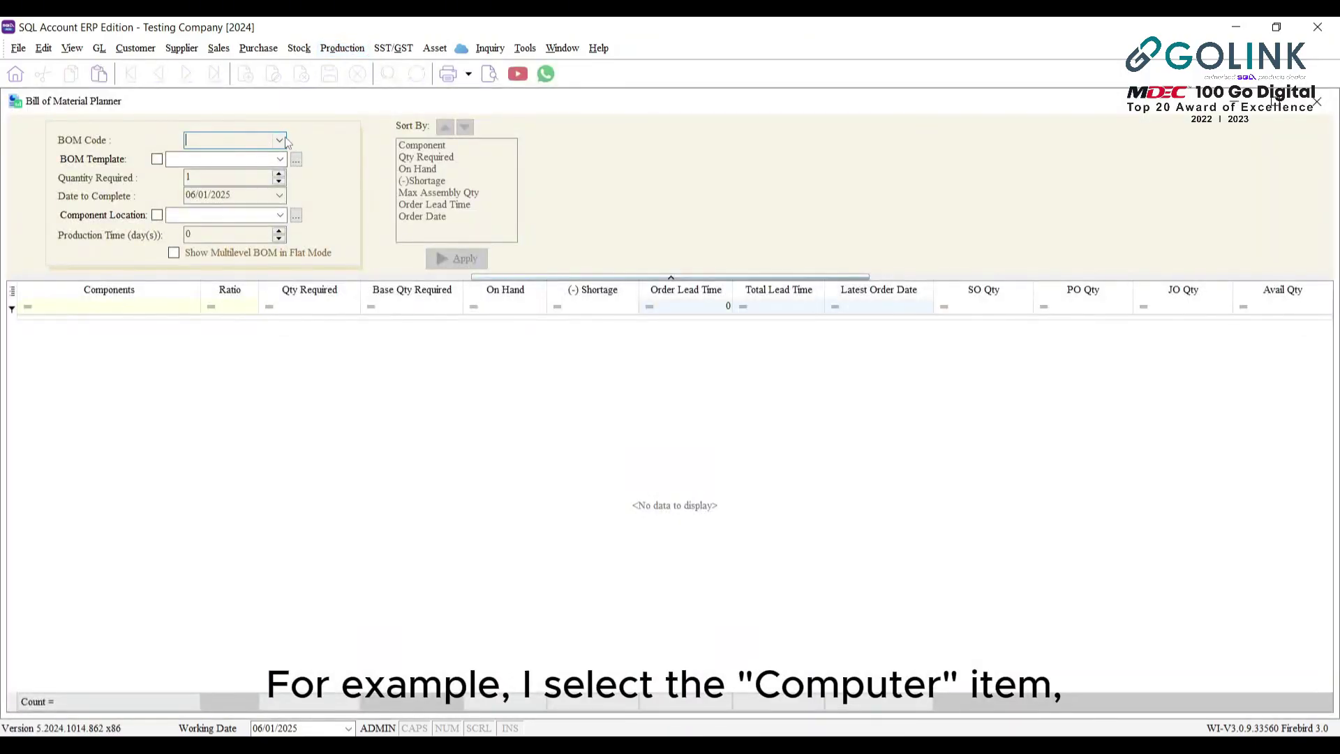
{"action": "left_click", "coordinate": [284, 141]}
{"action": "left_click", "coordinate": [266, 192]}
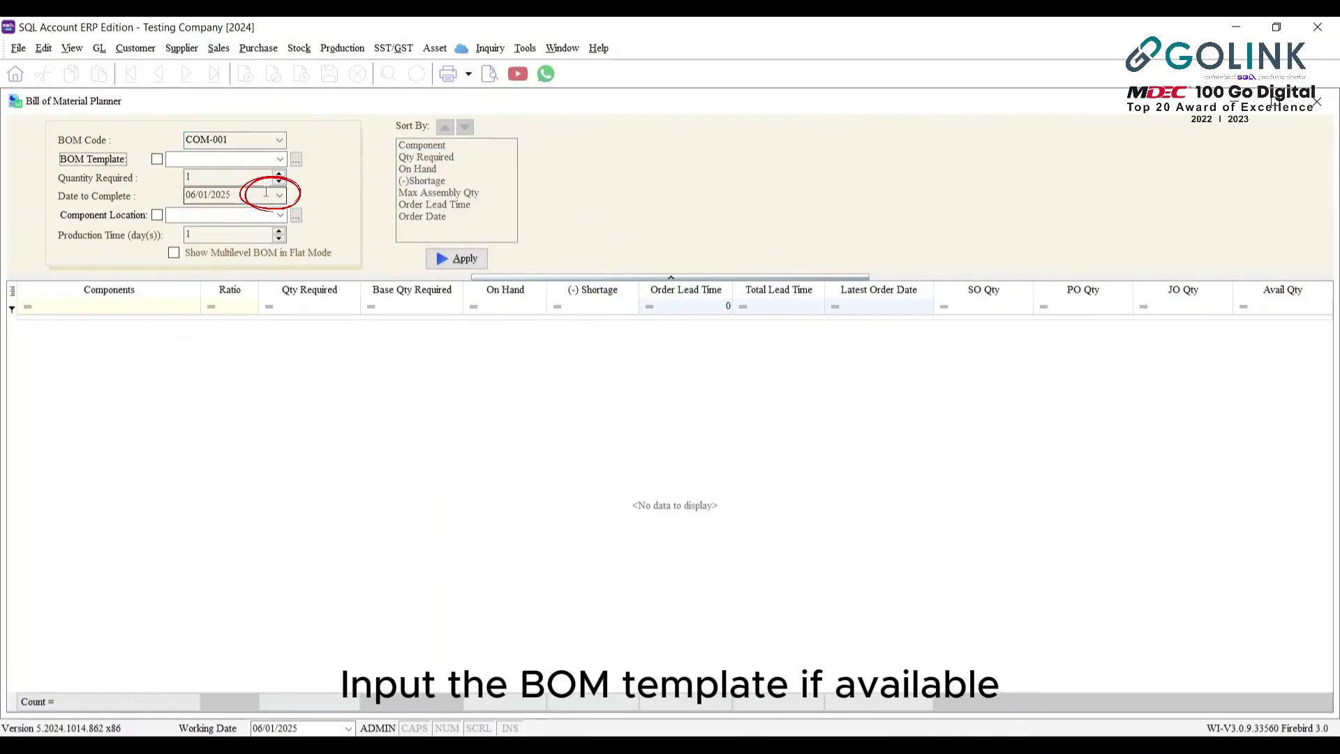
{"action": "left_click", "coordinate": [280, 159]}
{"action": "left_click", "coordinate": [240, 200]}
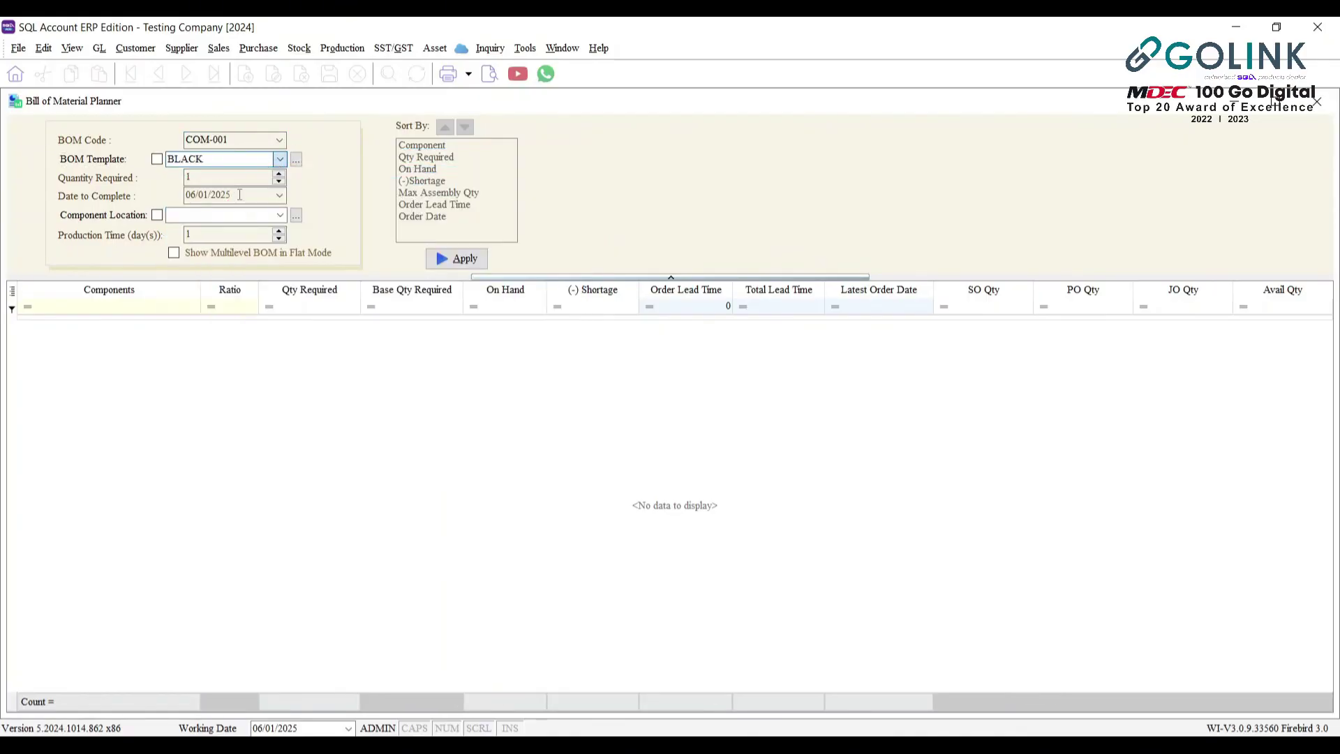
Step: Run the planner for quantity 1, completion date 06/01/2025 and 1 production day, and preview the Stock BOM Planner report
{"action": "left_click", "coordinate": [239, 179]}
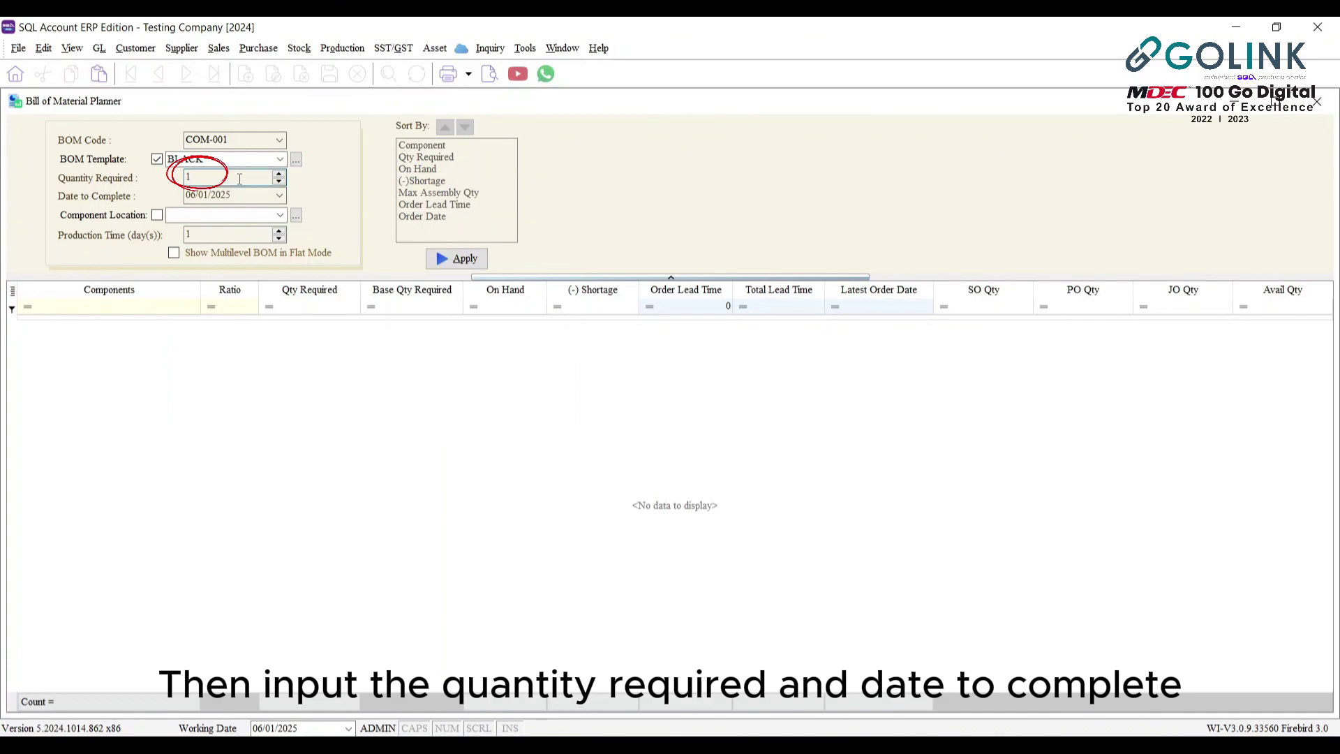
{"action": "double_click", "coordinate": [242, 195]}
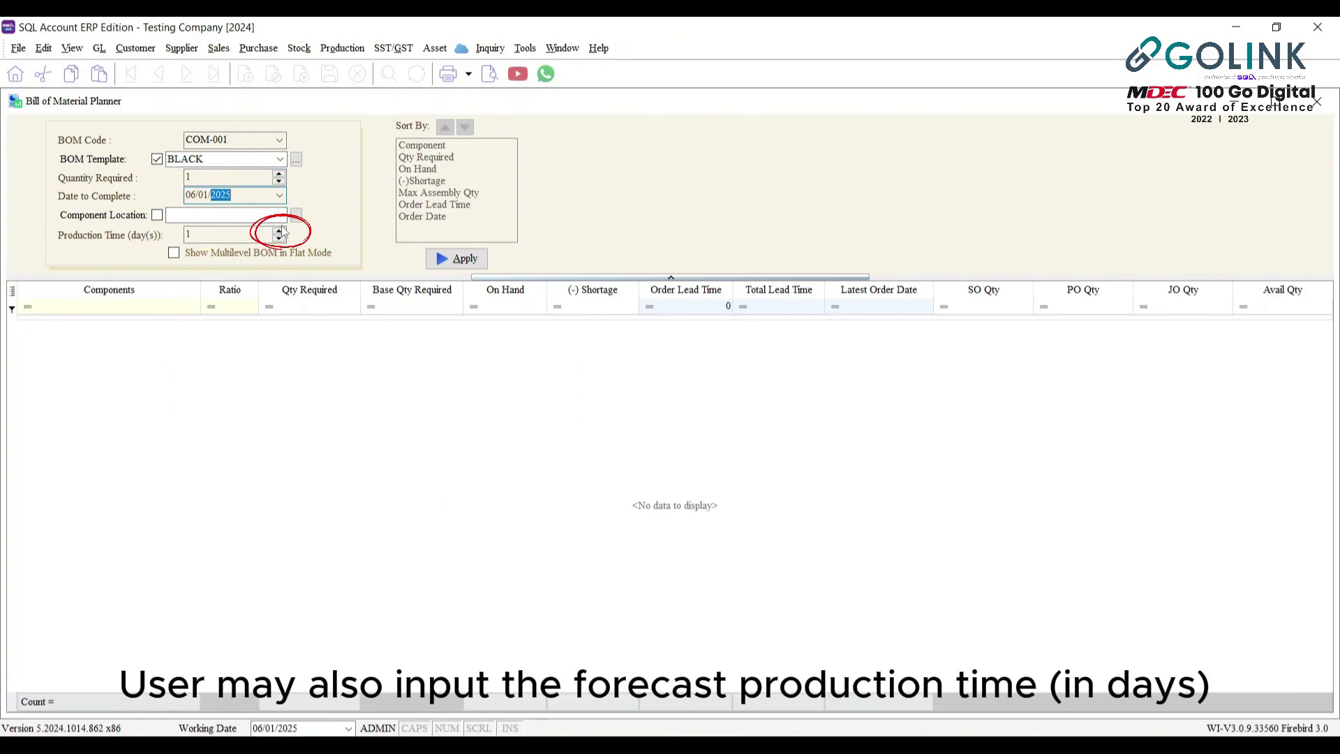
{"action": "left_click", "coordinate": [225, 234]}
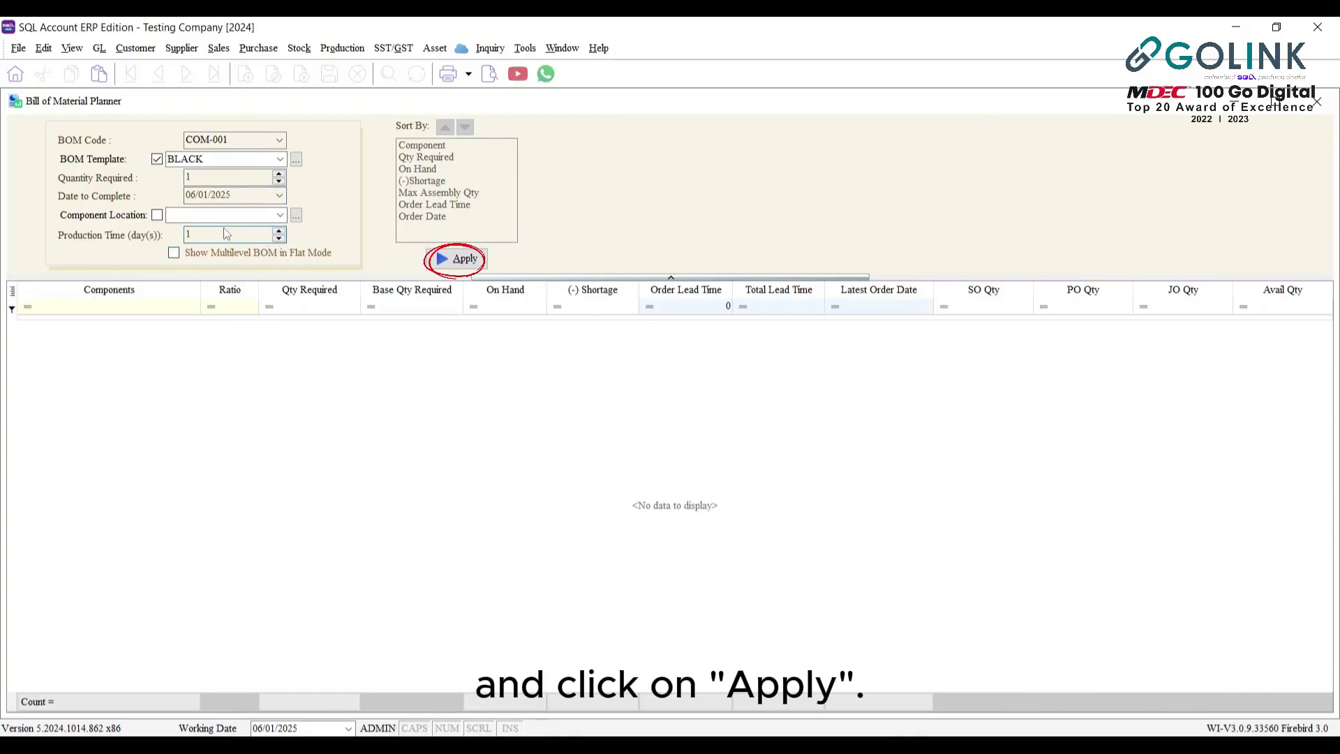
{"action": "left_click", "coordinate": [455, 259]}
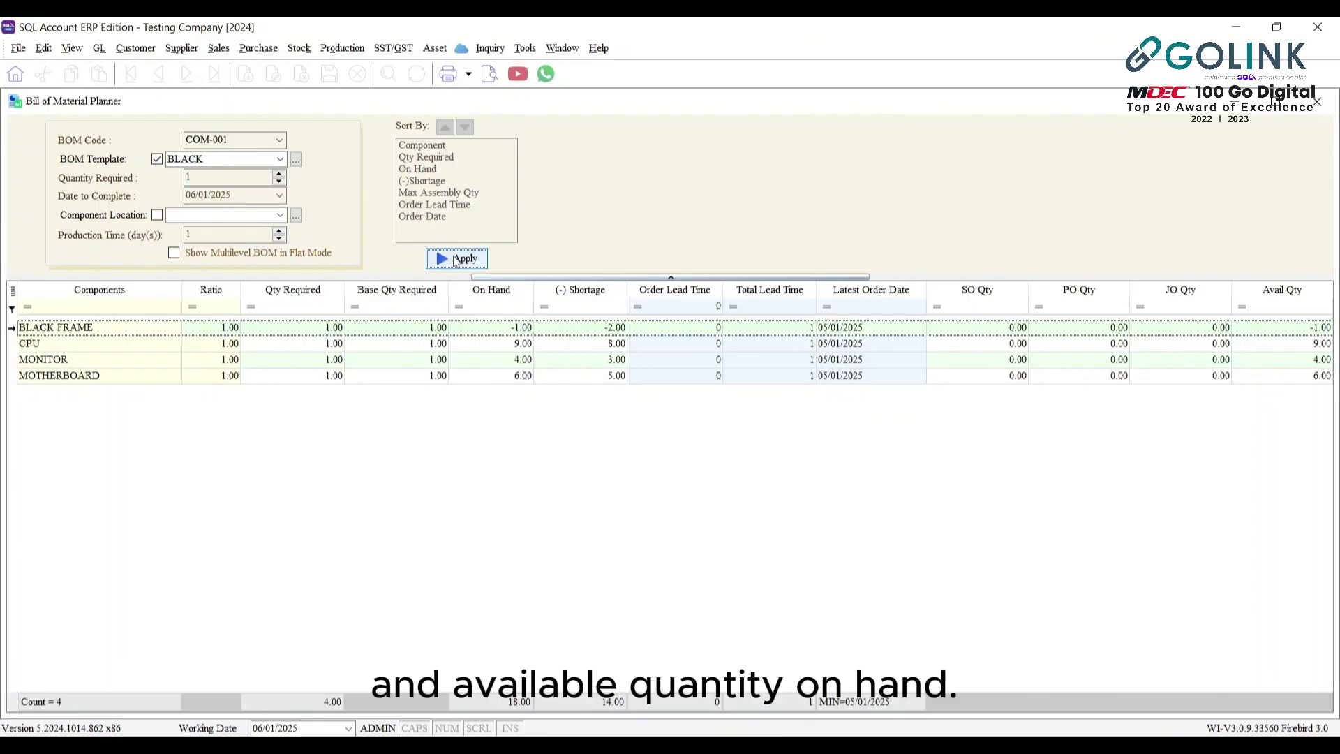
{"action": "left_click", "coordinate": [490, 74]}
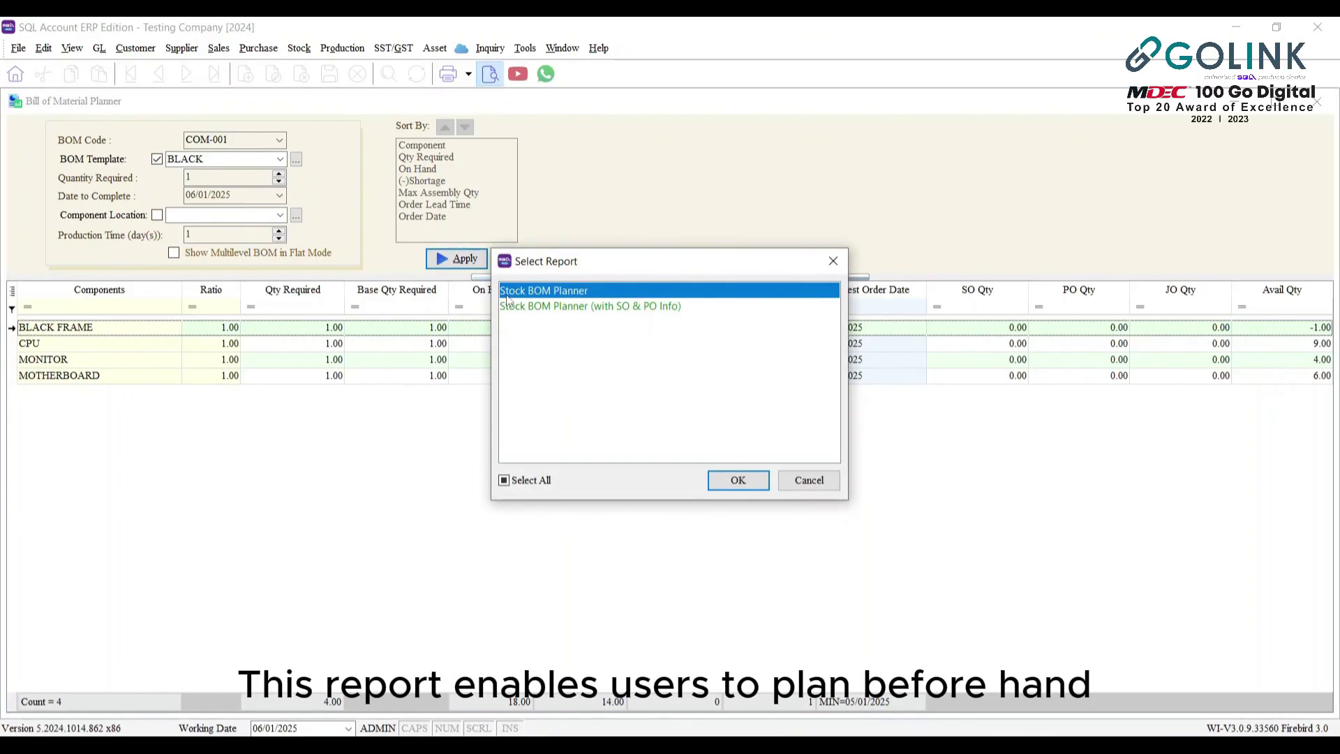
{"action": "double_click", "coordinate": [508, 298]}
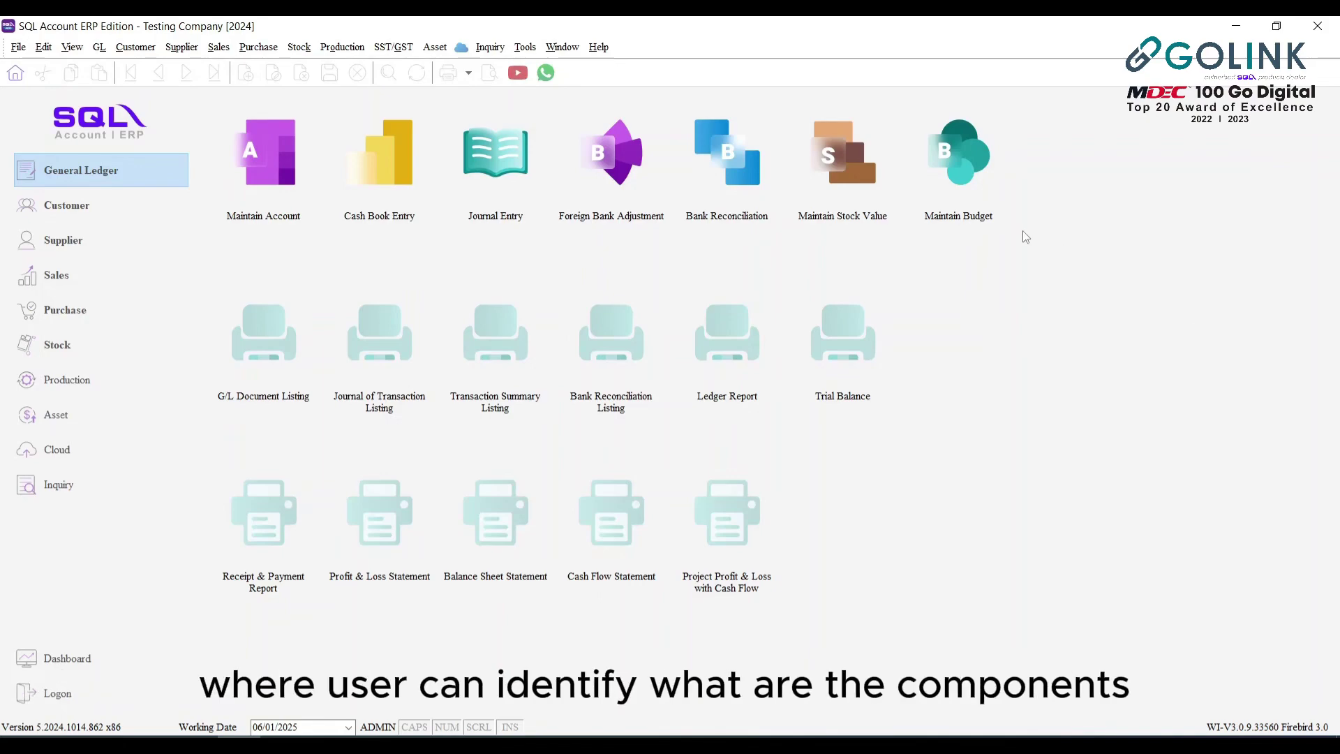
Step: Generate the Stock BOM Relation report for item COM-001
{"action": "left_click", "coordinate": [342, 47]}
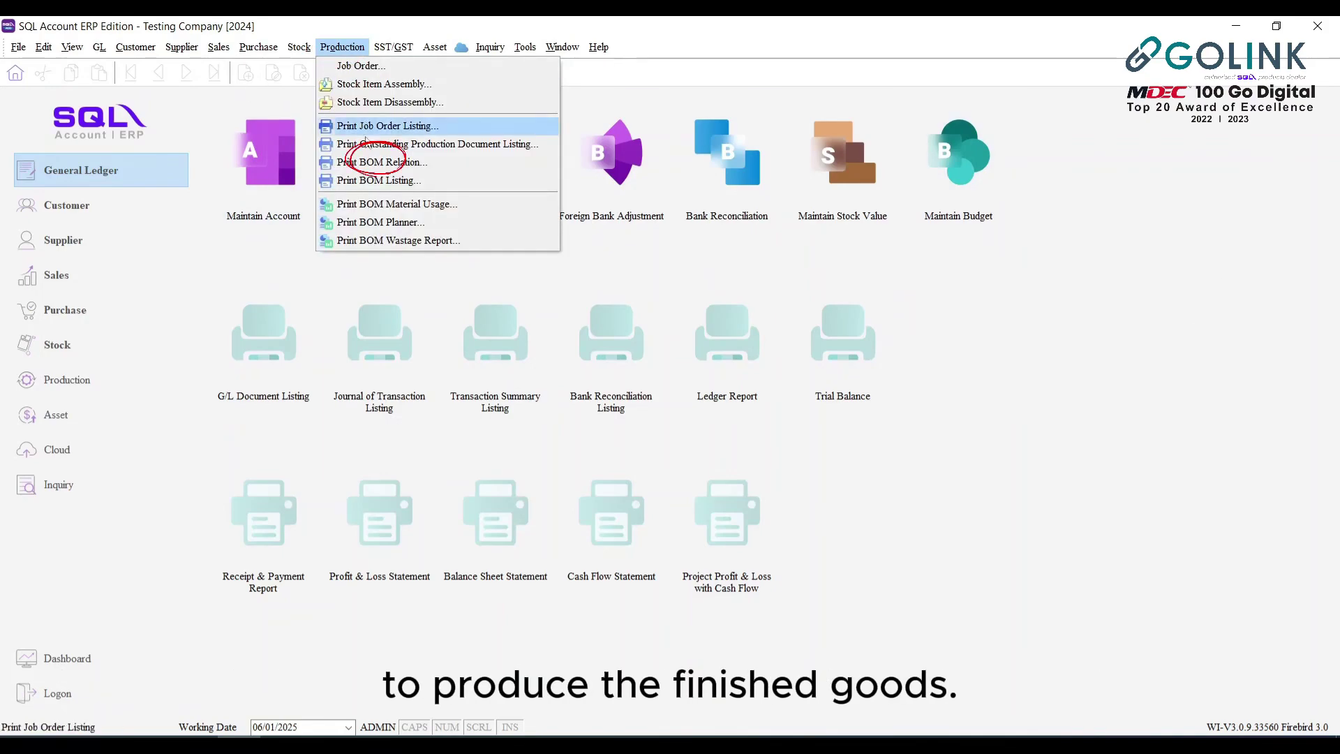
{"action": "left_click", "coordinate": [380, 162]}
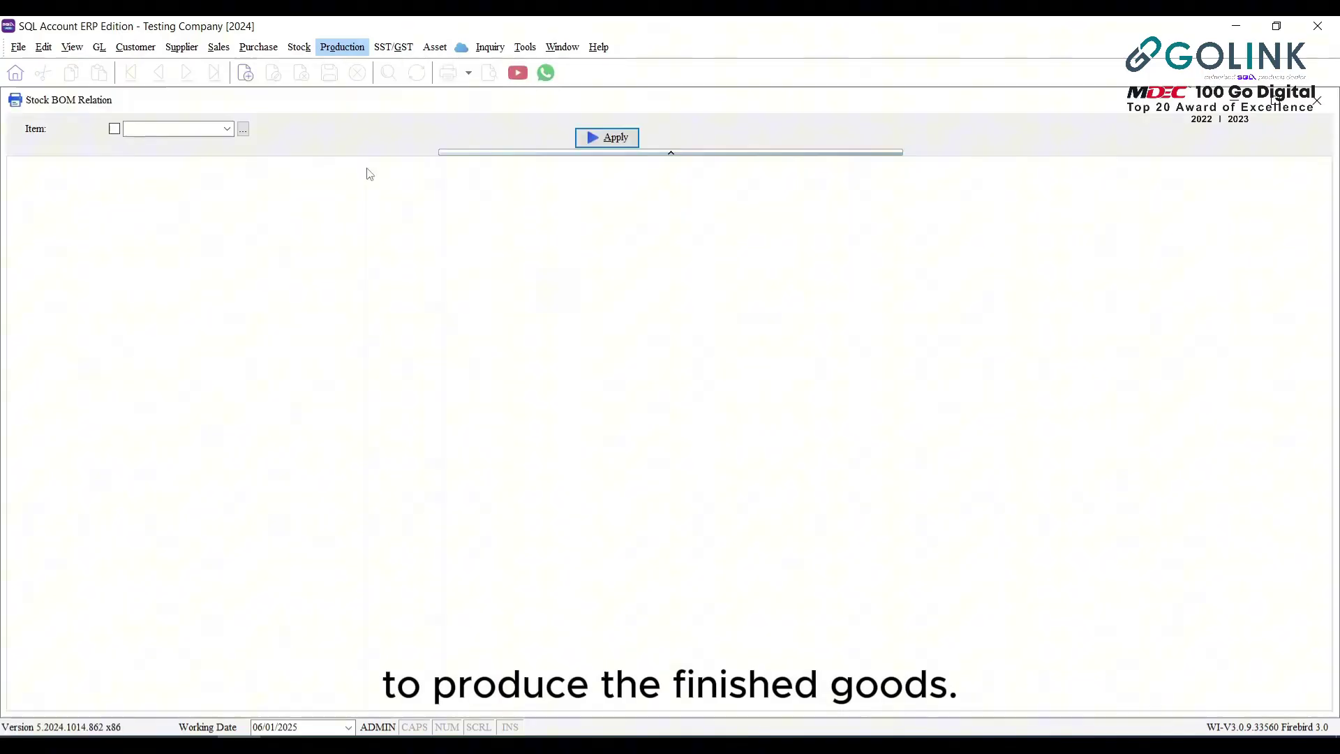
{"action": "left_click", "coordinate": [225, 129]}
{"action": "left_click", "coordinate": [173, 180]}
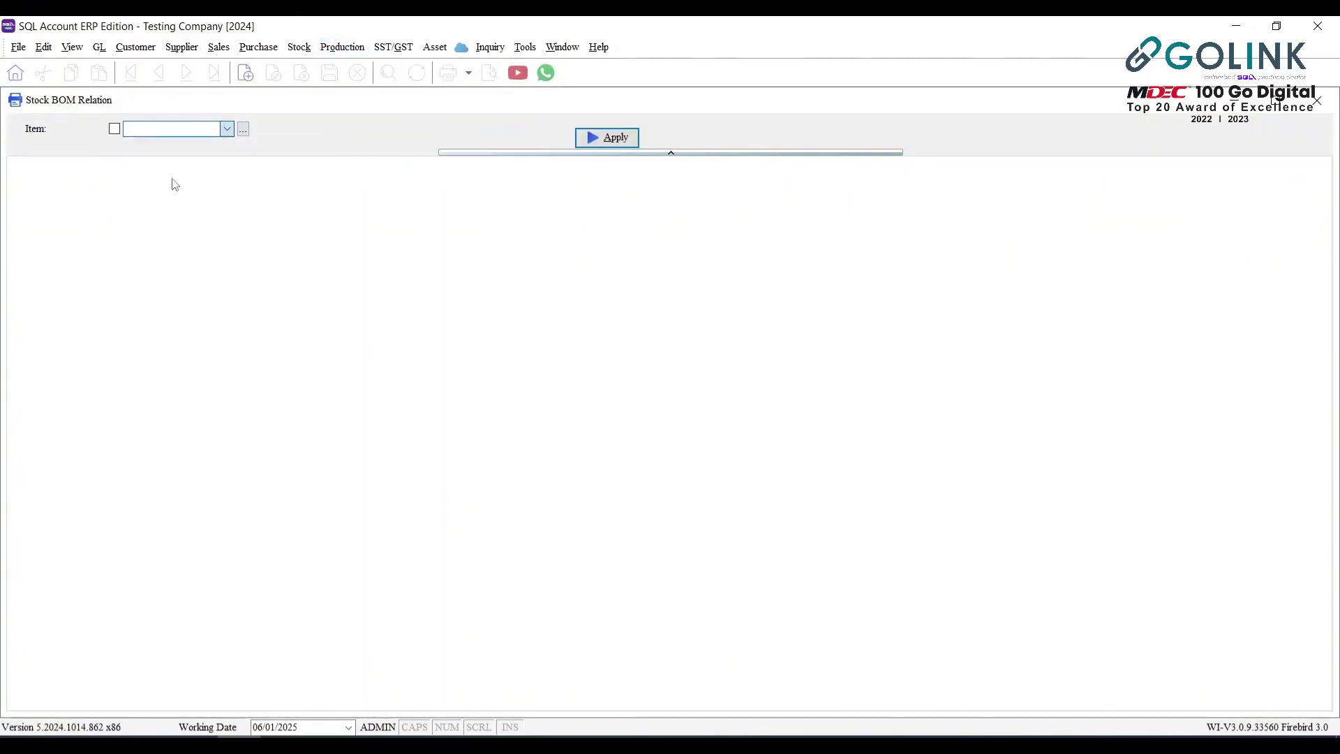
{"action": "left_click", "coordinate": [598, 141]}
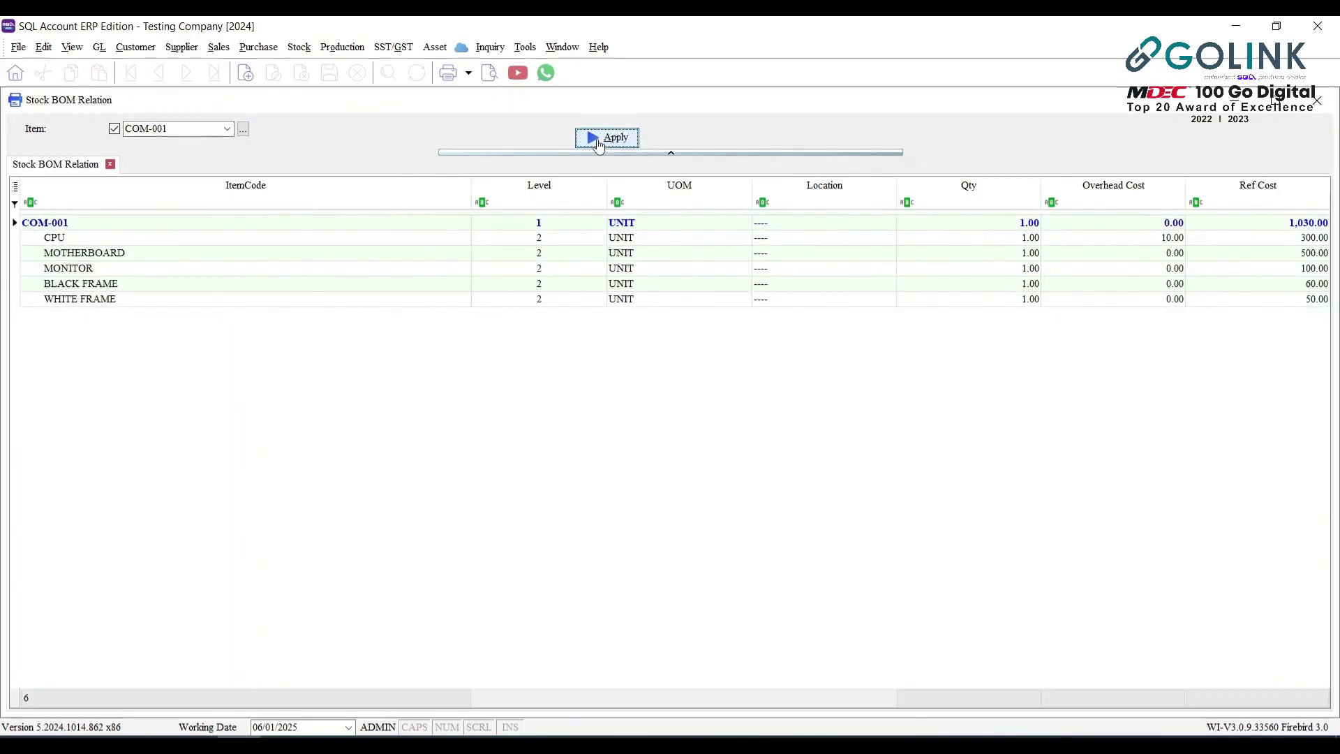
Step: Add ACCESSORIES KIT to the item selection alongside COM-001 and regenerate the Stock BOM Relation report
{"action": "left_click", "coordinate": [244, 130]}
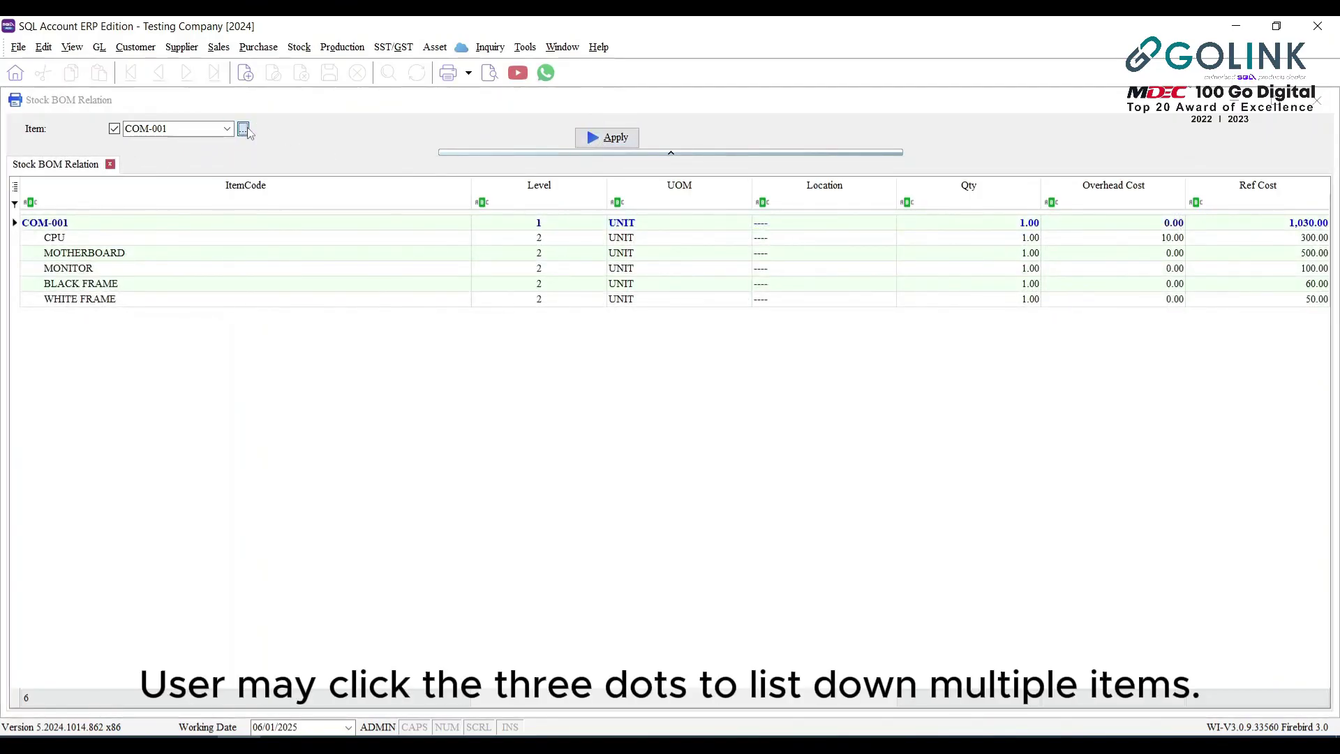
{"action": "left_click", "coordinate": [508, 270]}
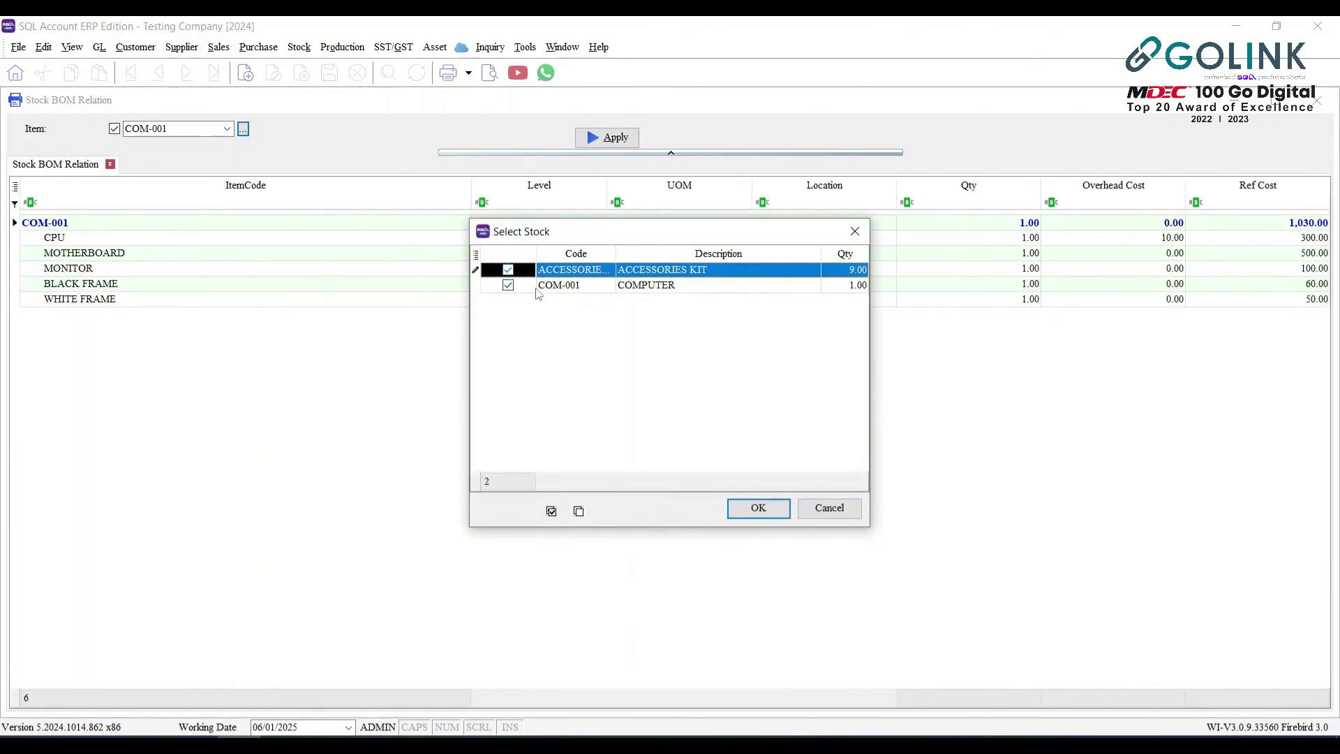
{"action": "left_click", "coordinate": [758, 507]}
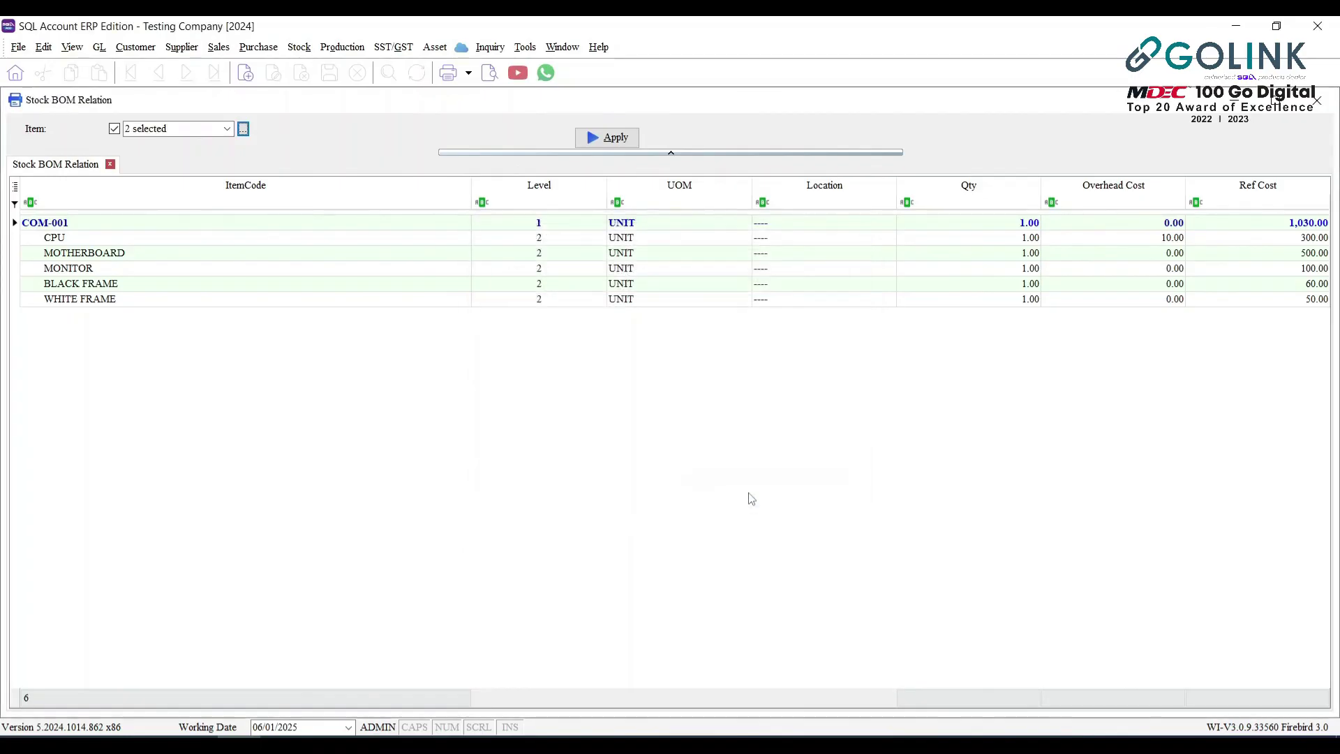
{"action": "left_click", "coordinate": [606, 138]}
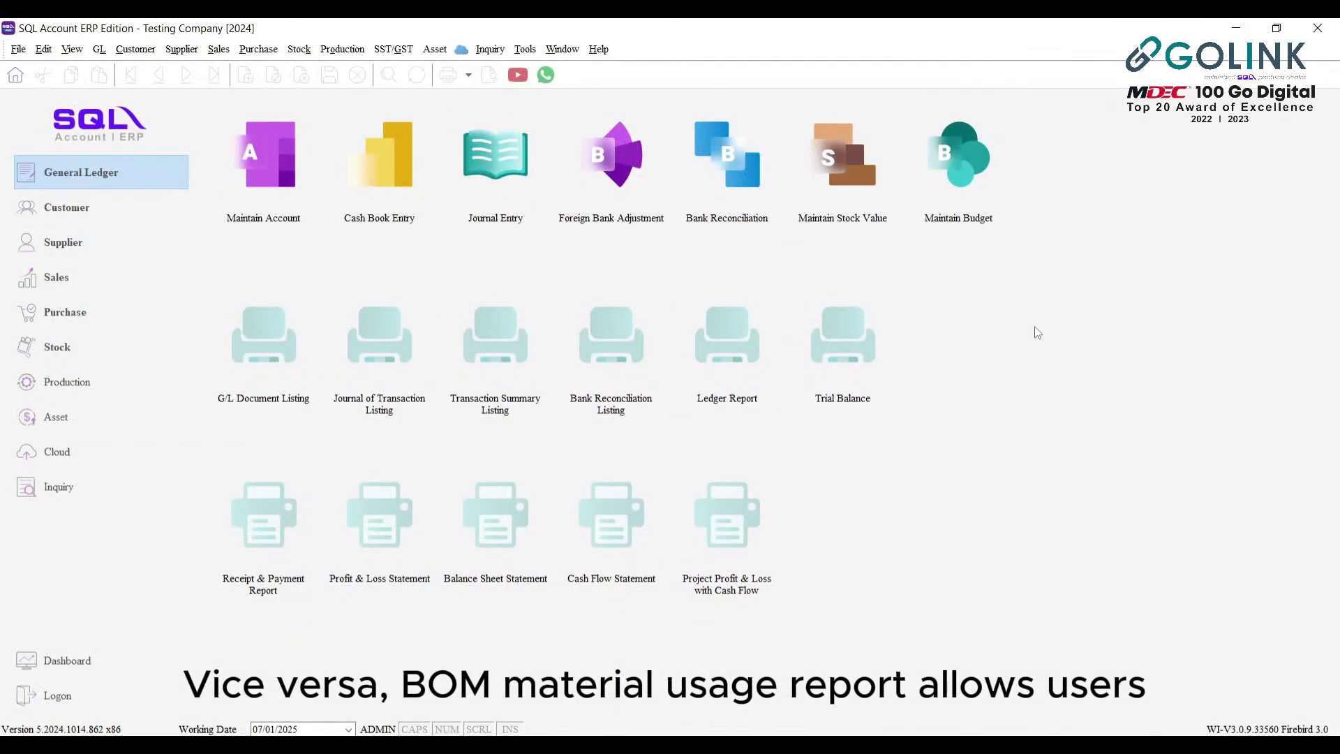
Step: Open the BOM Material Usage report under Production
{"action": "left_click", "coordinate": [342, 49]}
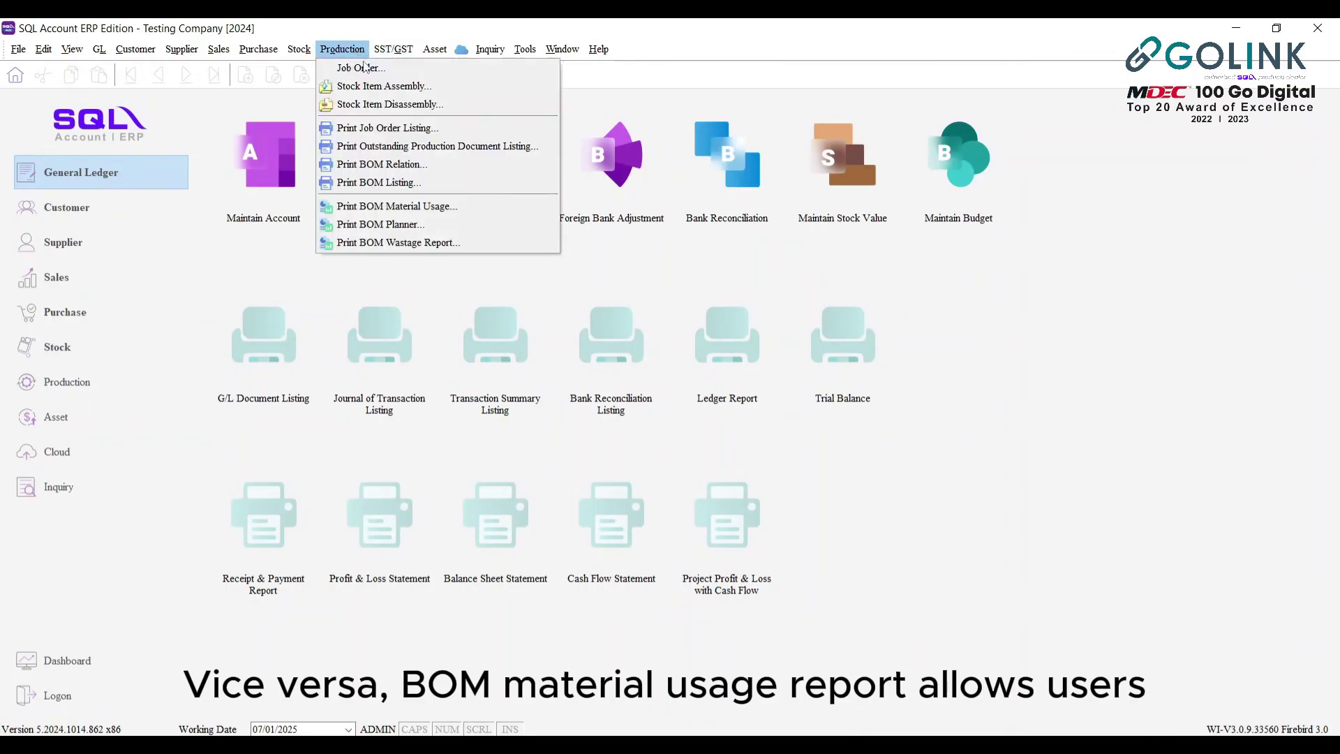